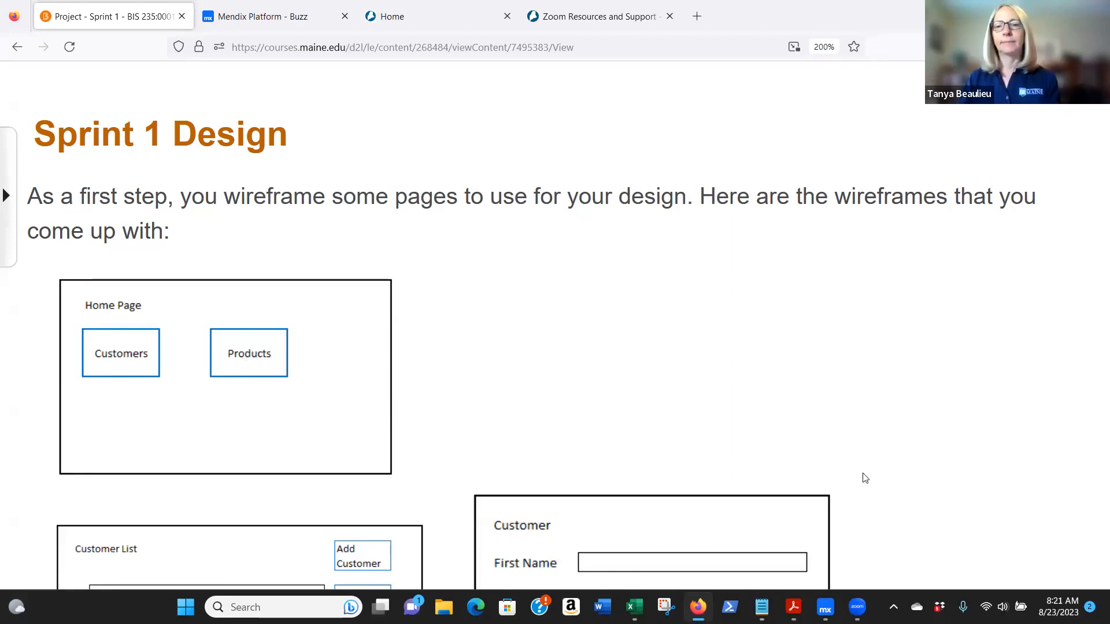
Switch to Mendix Studio Pro and review the CUSTOMER and PRODUCT entities in the MyFirstModule domain model
{"action": "mouse_move", "coordinate": [824, 607]}
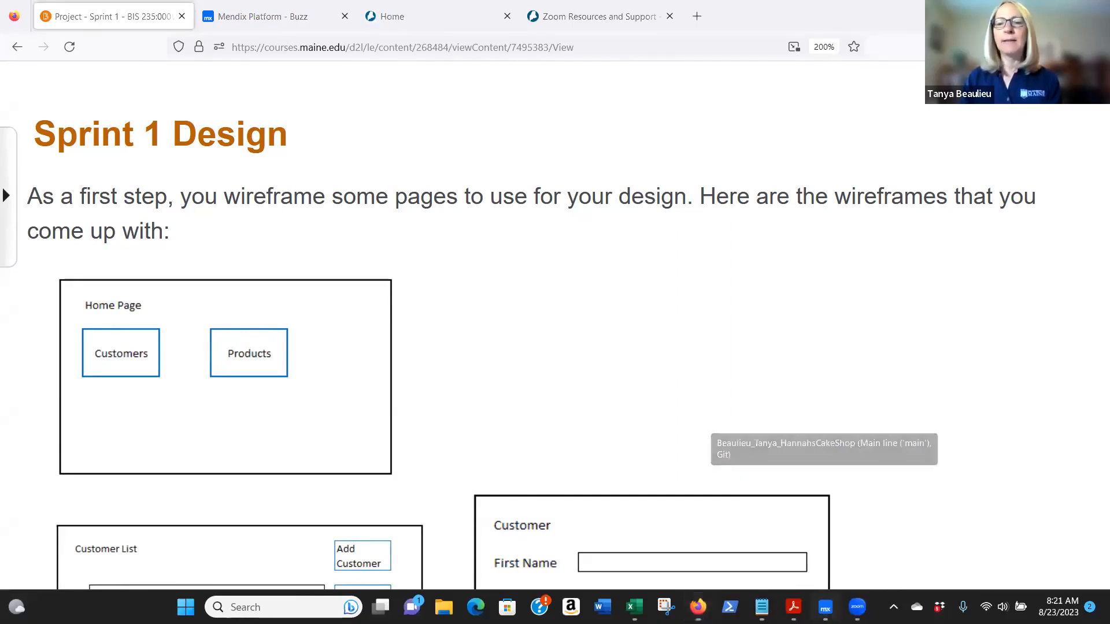
{"action": "left_click", "coordinate": [824, 607]}
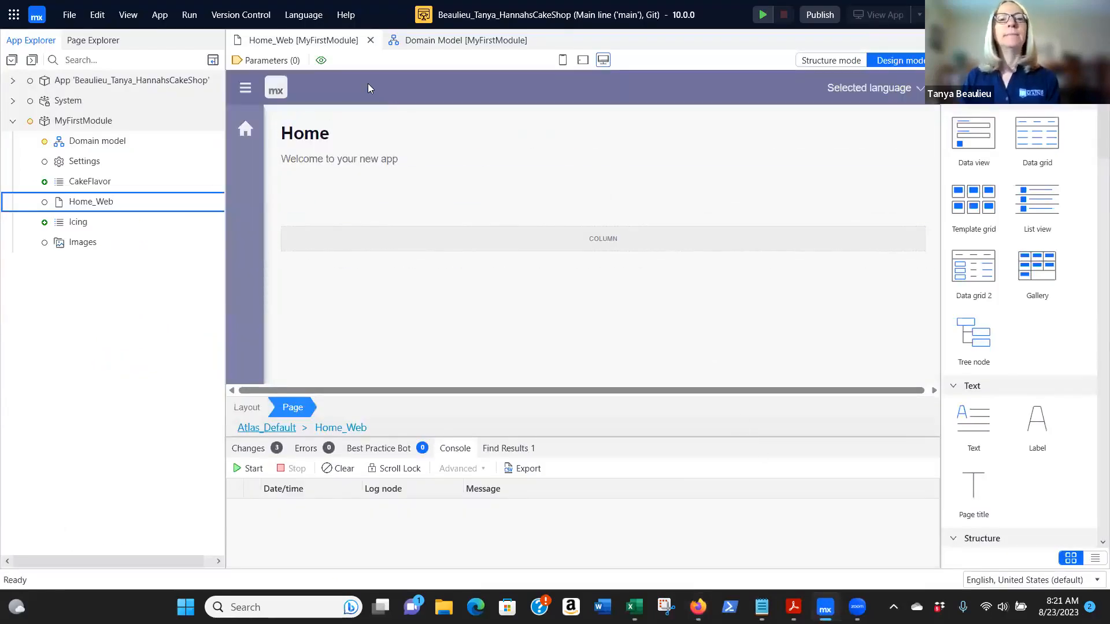
{"action": "left_click", "coordinate": [465, 40]}
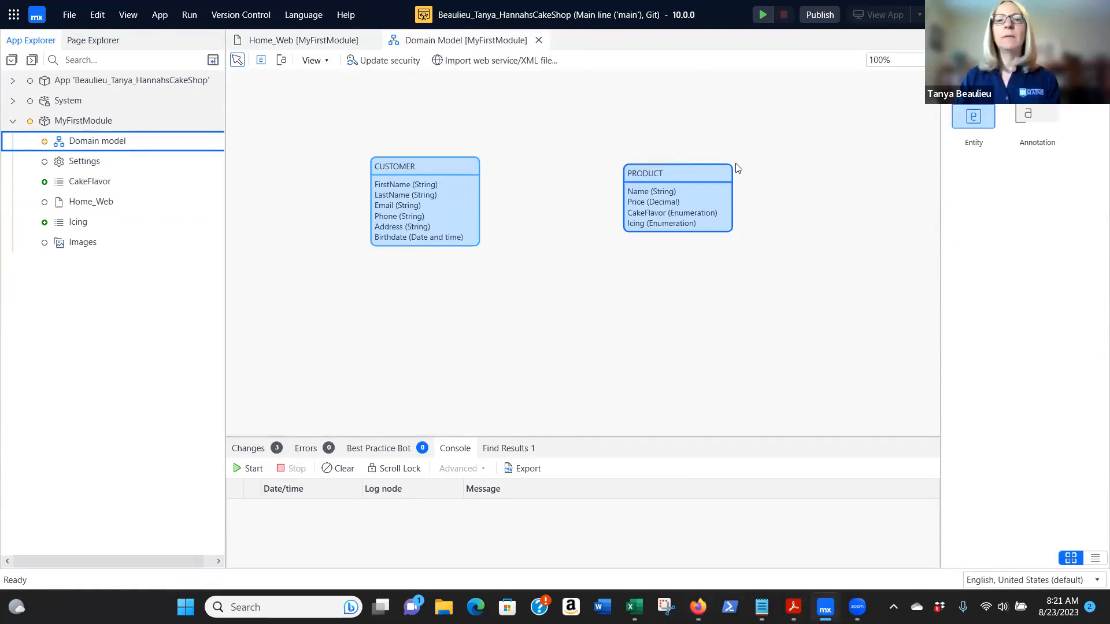
Open the Home_Web page, select its Home heading and show the page's widget structure
{"action": "double_click", "coordinate": [95, 205]}
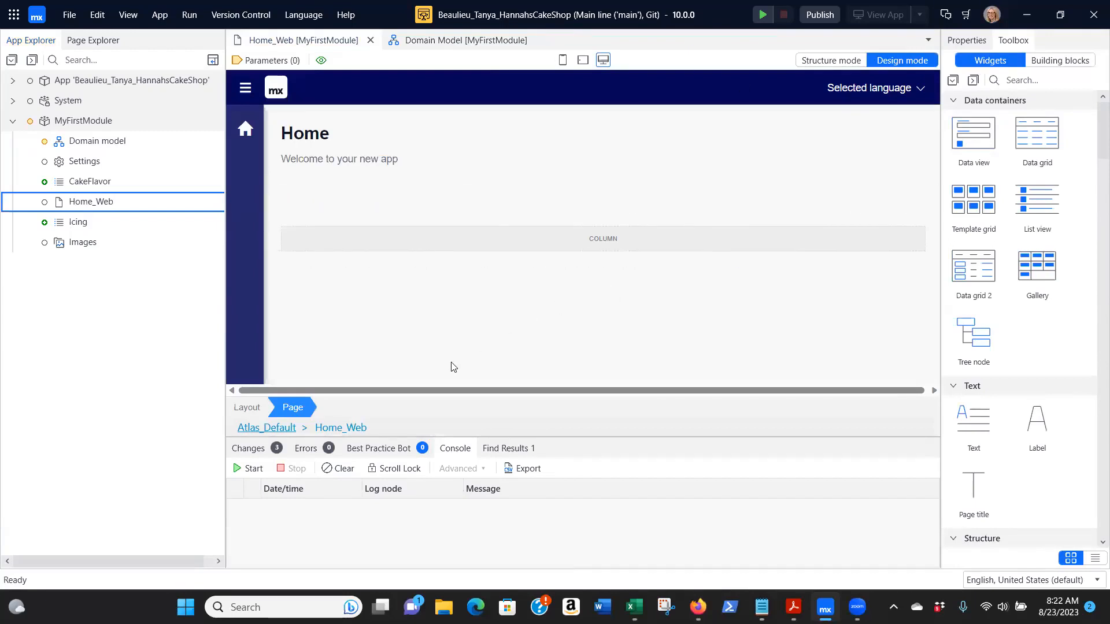
{"action": "left_click", "coordinate": [343, 139]}
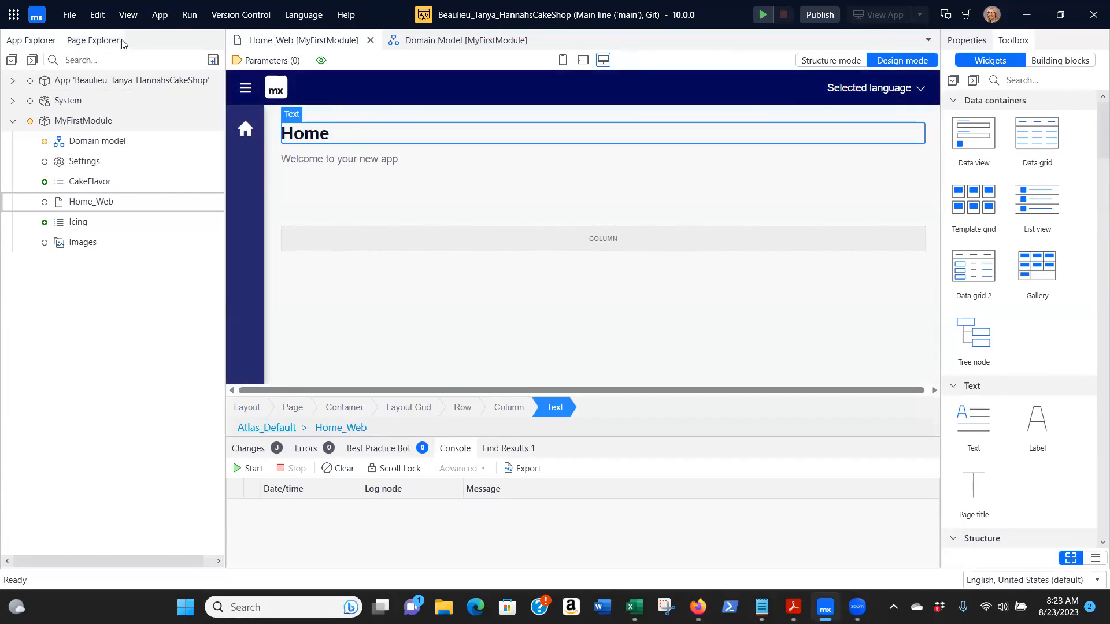
{"action": "left_click", "coordinate": [90, 42]}
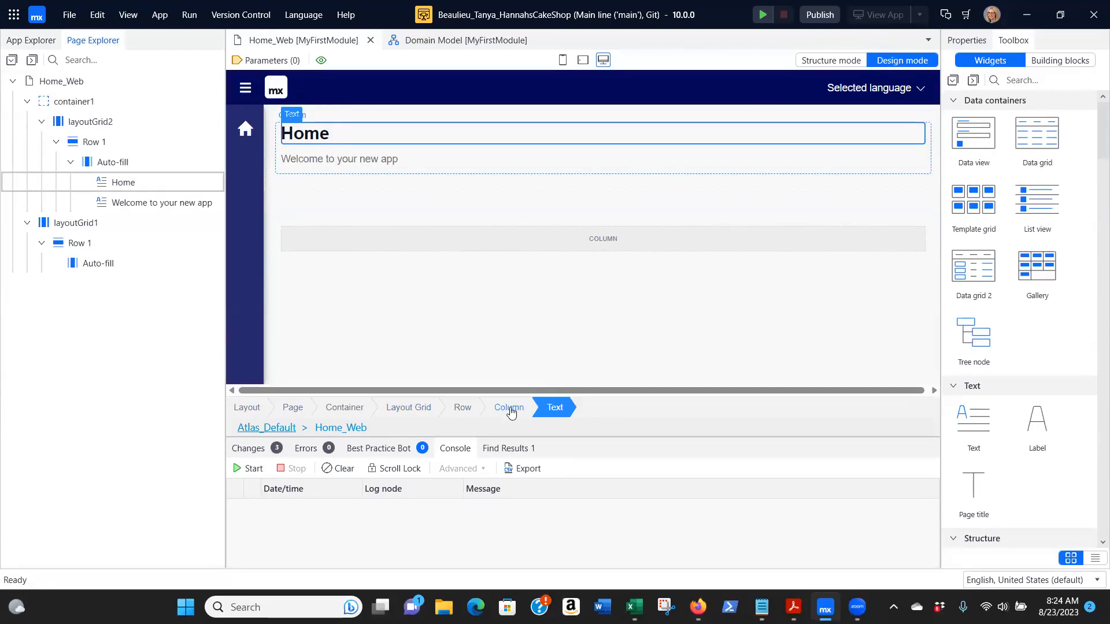
Set the caption of the Home heading to "Hannah's Cake Shop"
{"action": "double_click", "coordinate": [360, 135]}
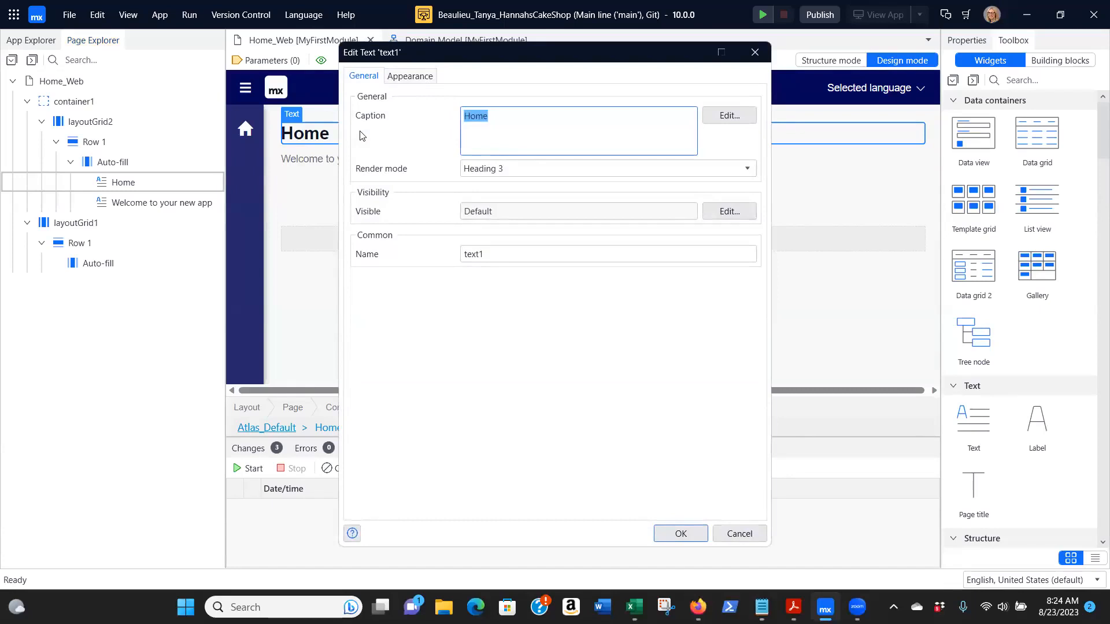
{"action": "type", "text": "Hannah's Cake Shop"}
{"action": "left_click", "coordinate": [674, 538]}
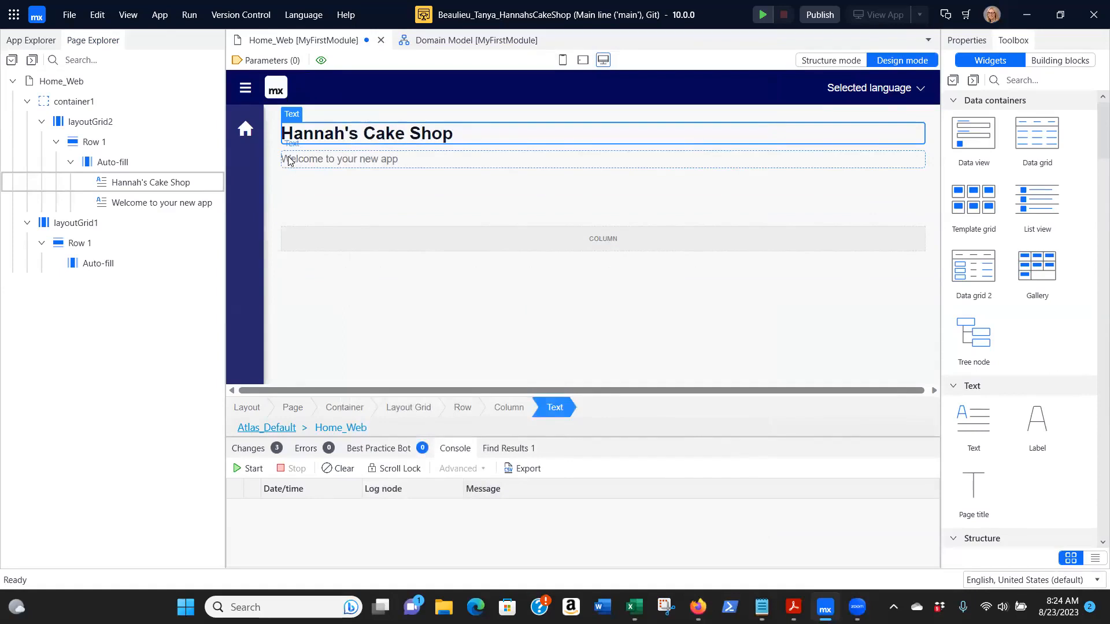
Replace the welcome text below the heading with the caption "Hannah makes the best cakes"
{"action": "double_click", "coordinate": [345, 161]}
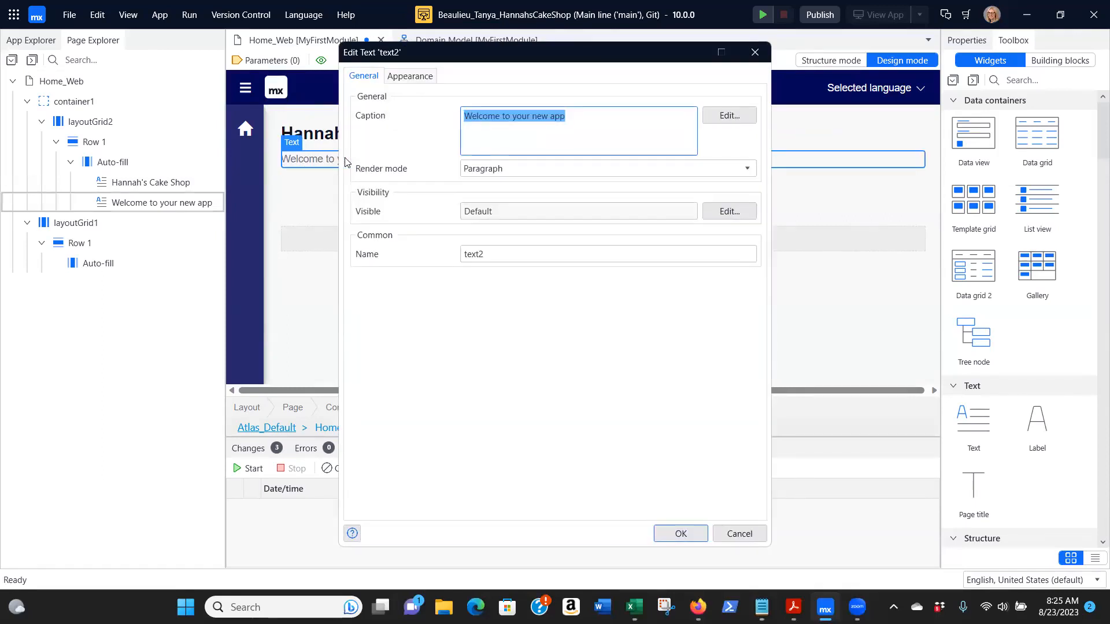
{"action": "key", "text": "BackSpace"}
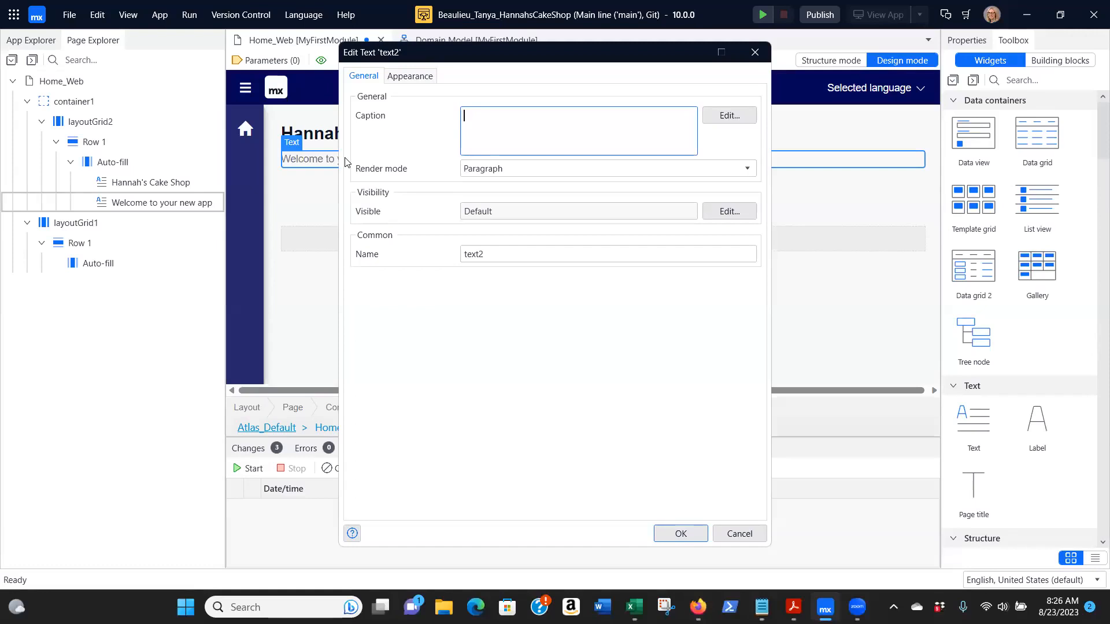
{"action": "type", "text": "Hannah makes the best cakes"}
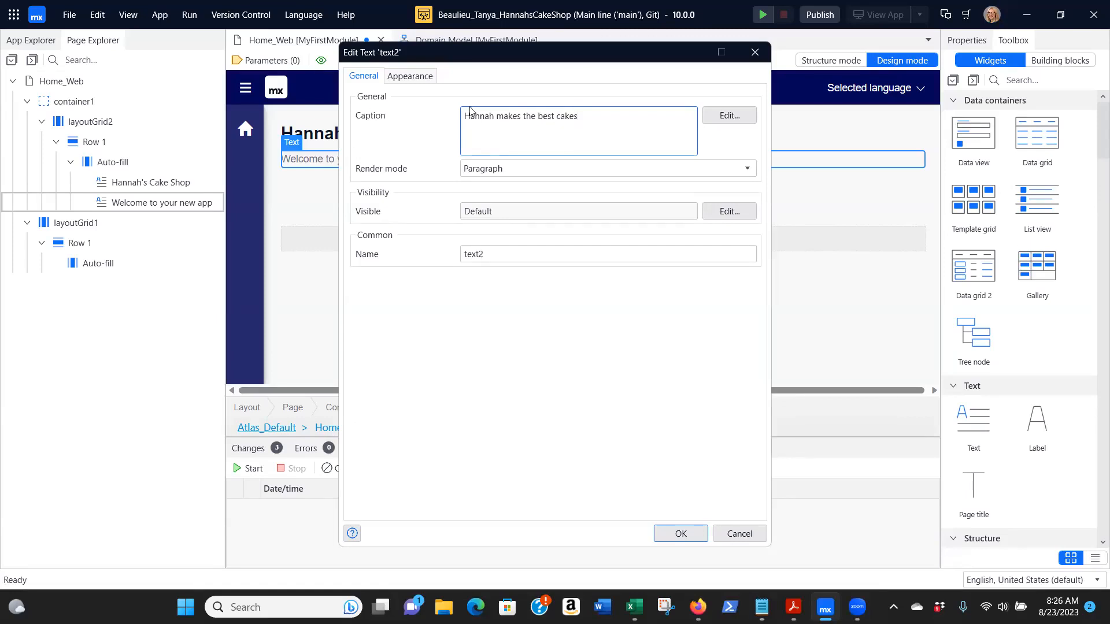
{"action": "left_click", "coordinate": [681, 534]}
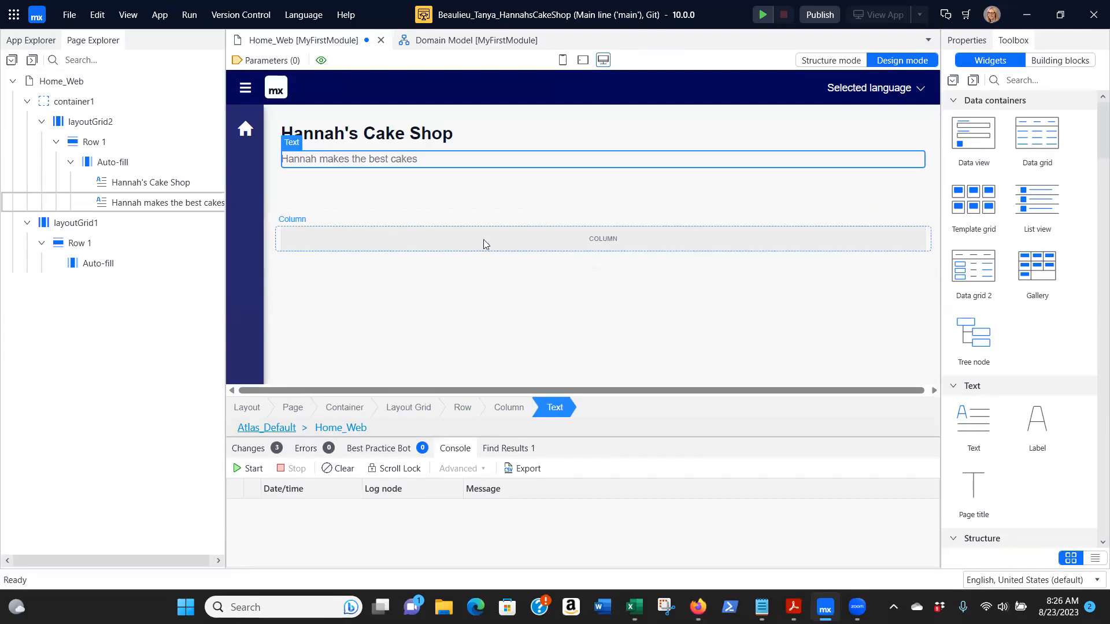
Add a second column to the right of the empty column in the page's lower layout grid
{"action": "left_click", "coordinate": [541, 236]}
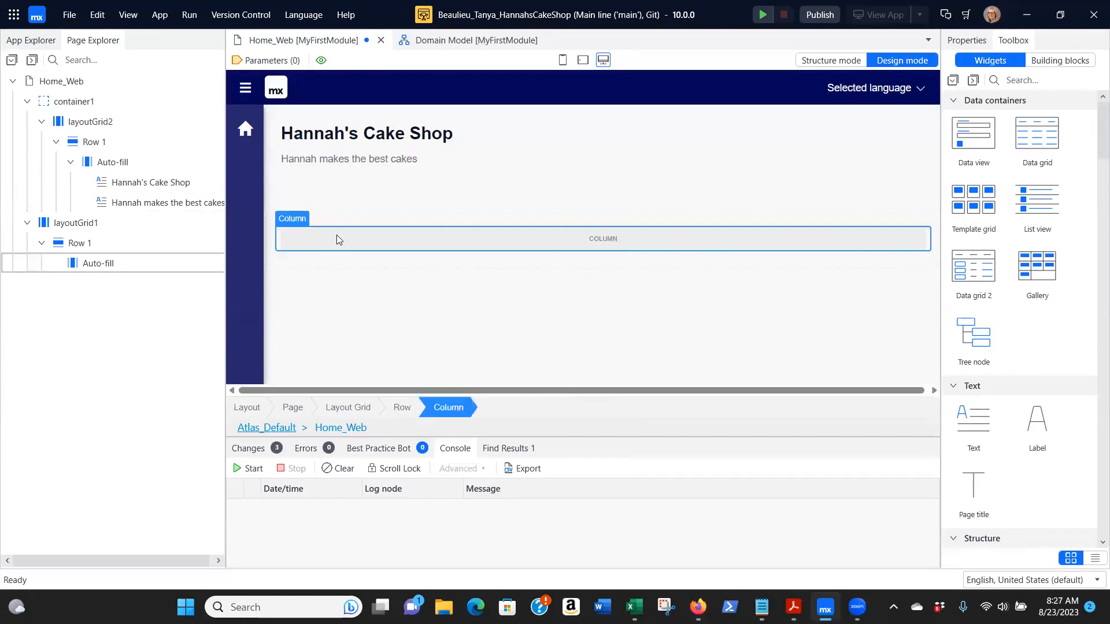
{"action": "right_click", "coordinate": [336, 234]}
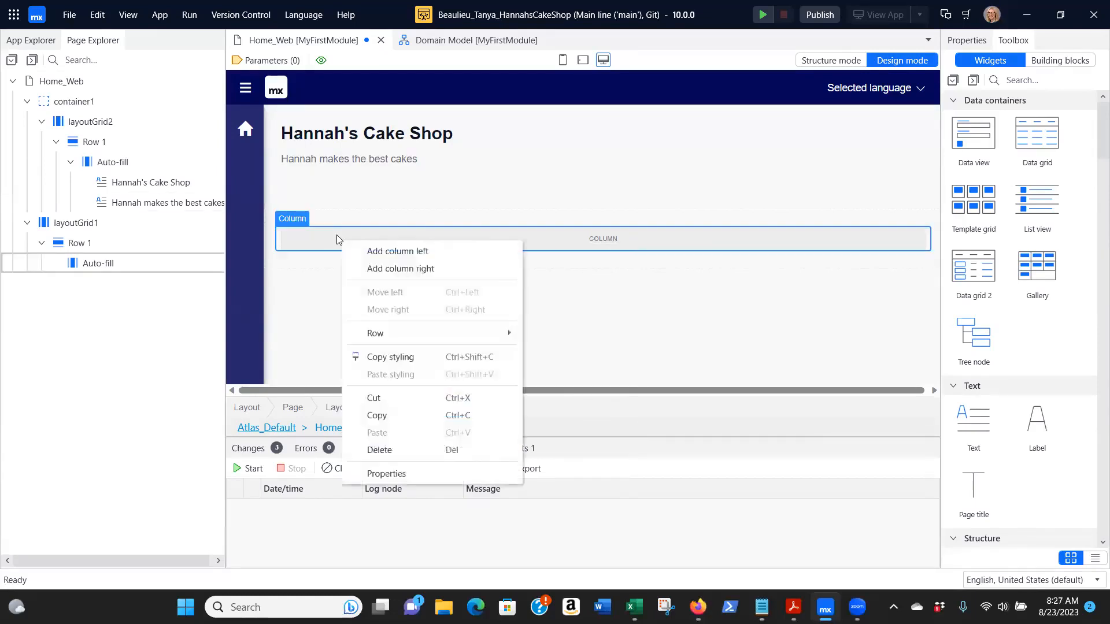
{"action": "left_click", "coordinate": [437, 269]}
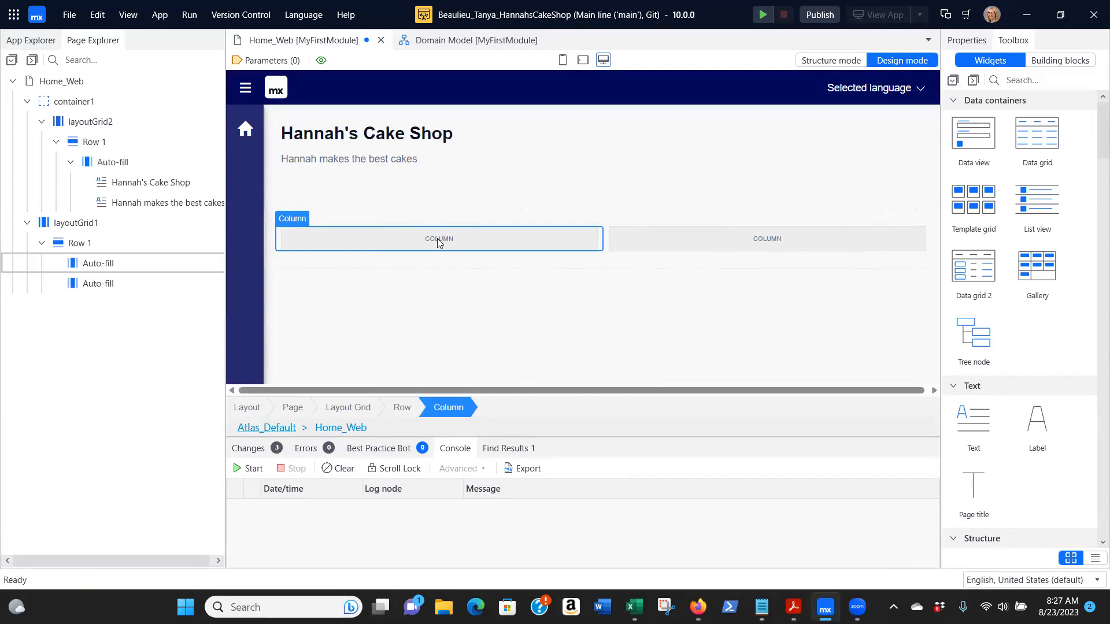
Search the building blocks for "card" and place a "Card action with image" block in the first of the two empty columns
{"action": "left_click", "coordinate": [1006, 42]}
{"action": "left_click", "coordinate": [1068, 63]}
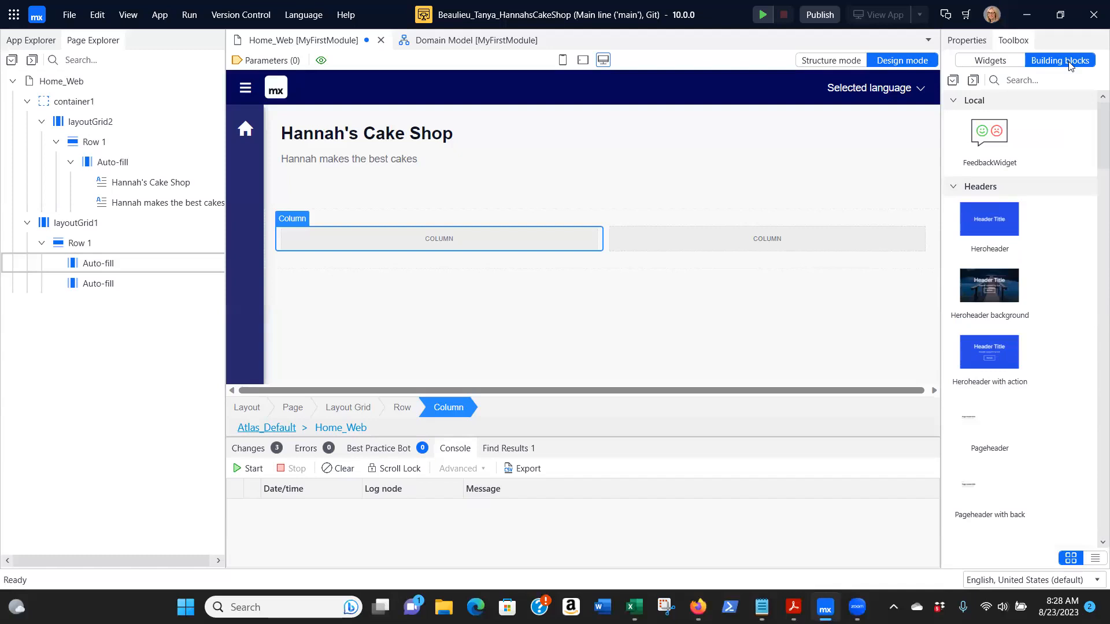
{"action": "left_click", "coordinate": [1046, 83]}
{"action": "type", "text": "card"}
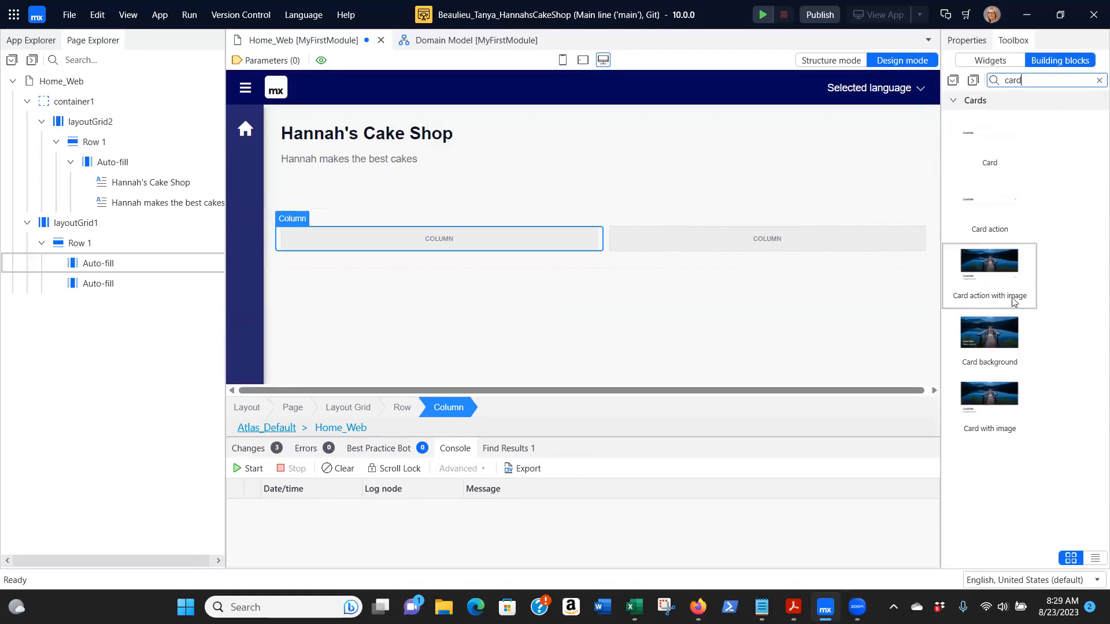
{"action": "mouse_move", "coordinate": [1003, 274]}
{"action": "left_mouse_down"}
{"action": "mouse_move", "coordinate": [1010, 281]}
{"action": "mouse_move", "coordinate": [862, 238]}
{"action": "mouse_move", "coordinate": [619, 209]}
{"action": "mouse_move", "coordinate": [481, 217]}
{"action": "mouse_move", "coordinate": [456, 232]}
{"action": "mouse_move", "coordinate": [760, 221]}
{"action": "mouse_move", "coordinate": [1004, 264]}
{"action": "left_mouse_up"}
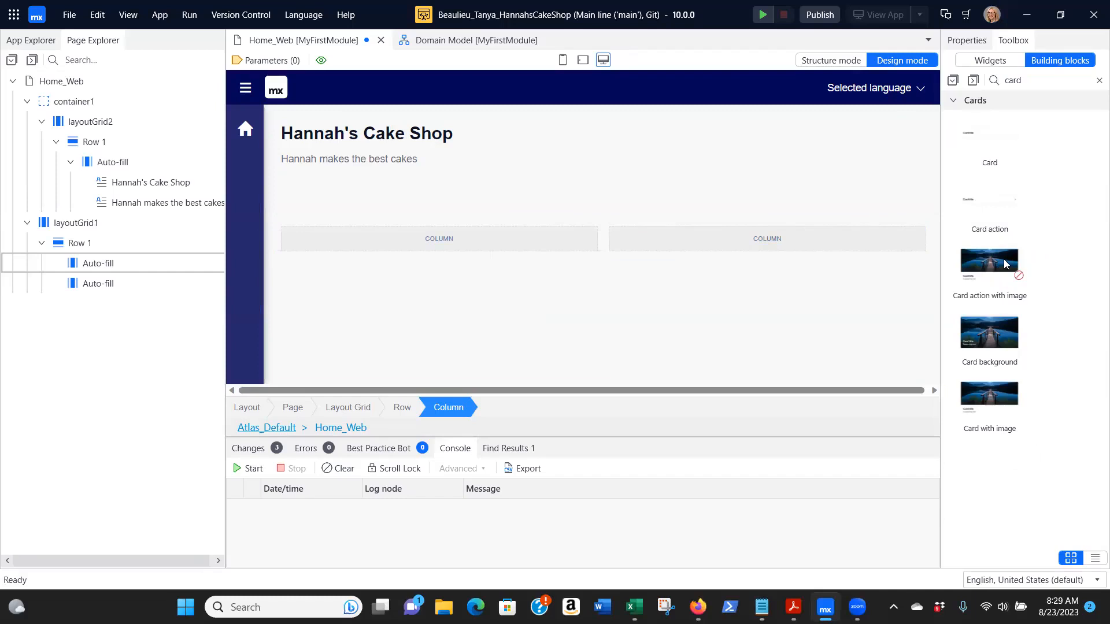
{"action": "left_click_drag", "start_coordinate": [1004, 264], "coordinate": [492, 237]}
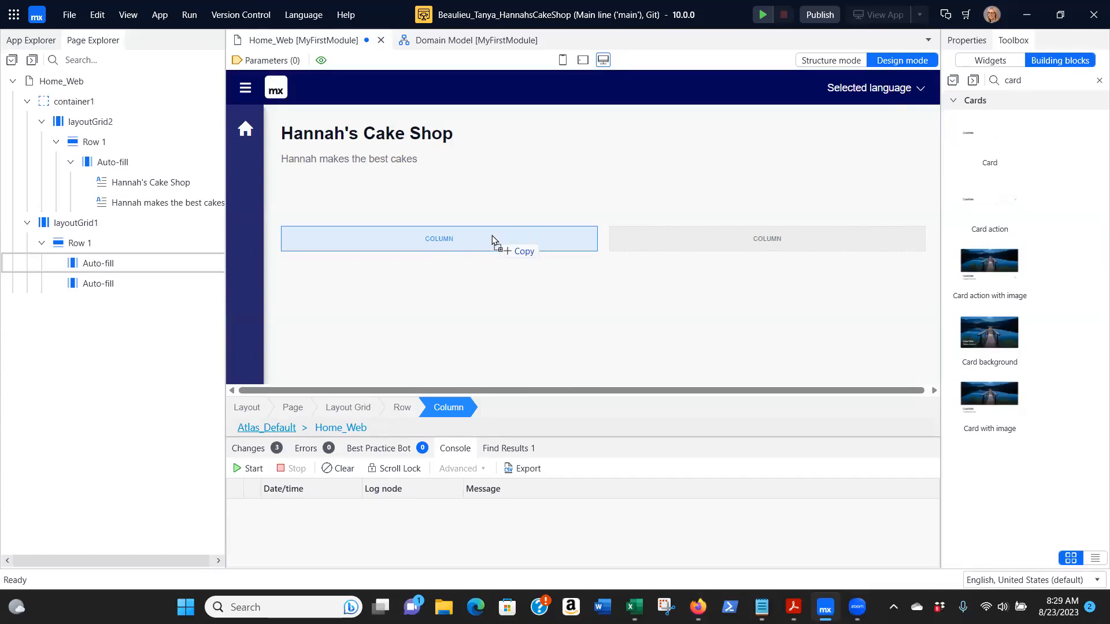
{"action": "left_click_drag", "start_coordinate": [491, 234], "coordinate": [398, 268]}
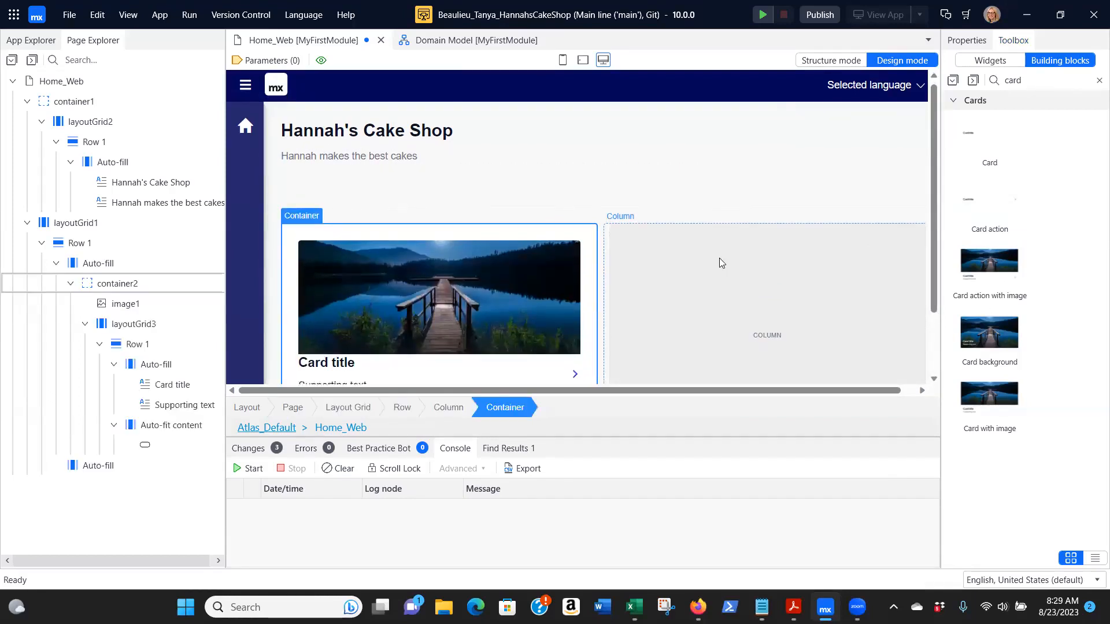
Set the card title's caption to "Customers"
{"action": "scroll", "coordinate": [719, 258], "scroll_direction": "down", "scroll_amount": 1}
{"action": "scroll", "coordinate": [719, 258], "scroll_direction": "down", "scroll_amount": 1}
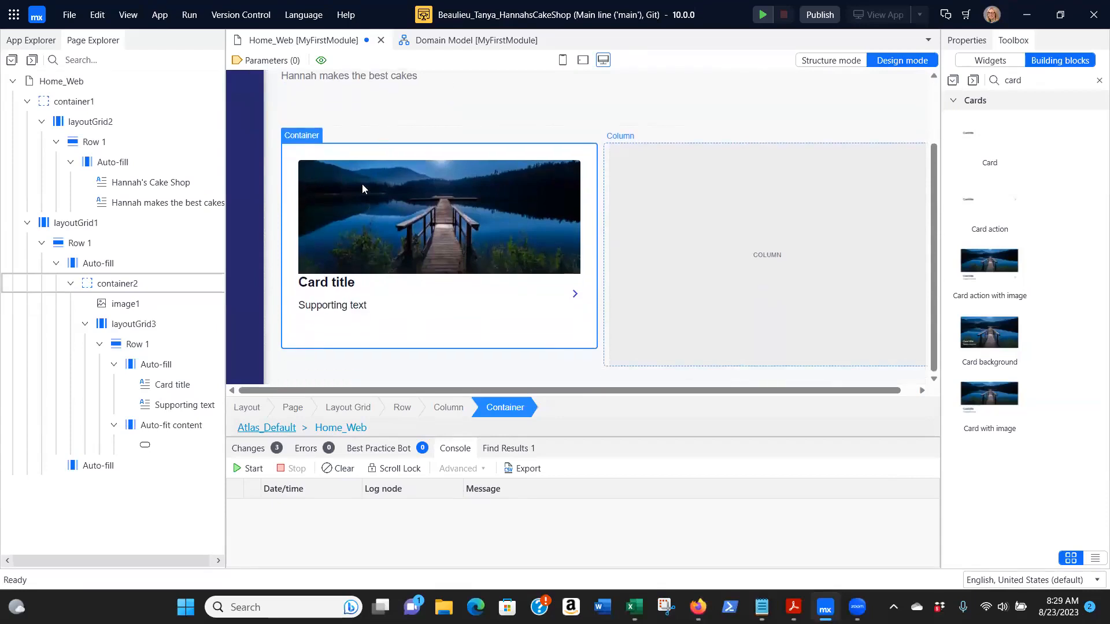
{"action": "double_click", "coordinate": [328, 283]}
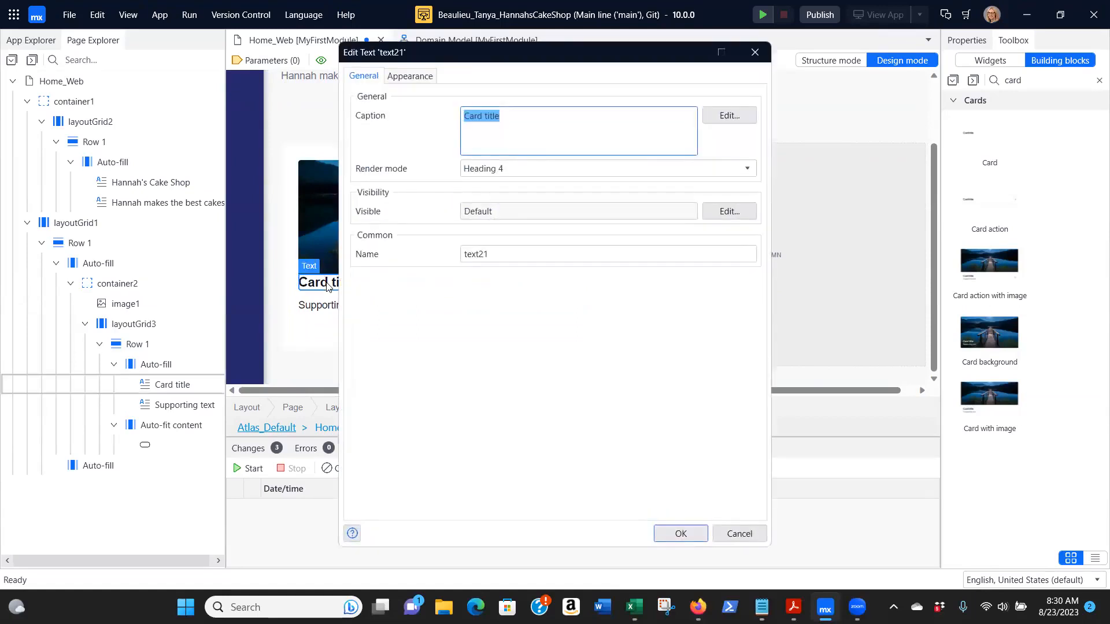
{"action": "type", "text": "Customers"}
{"action": "left_click", "coordinate": [680, 533]}
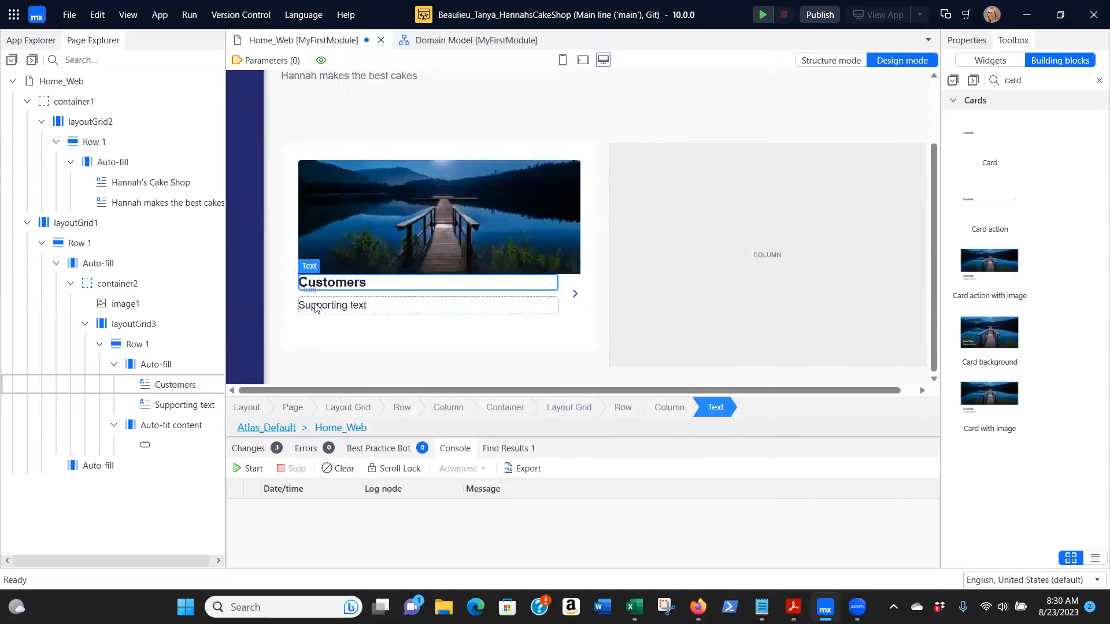
Set the card's supporting text to "A list of customers"
{"action": "left_click", "coordinate": [316, 307]}
{"action": "double_click", "coordinate": [316, 308]}
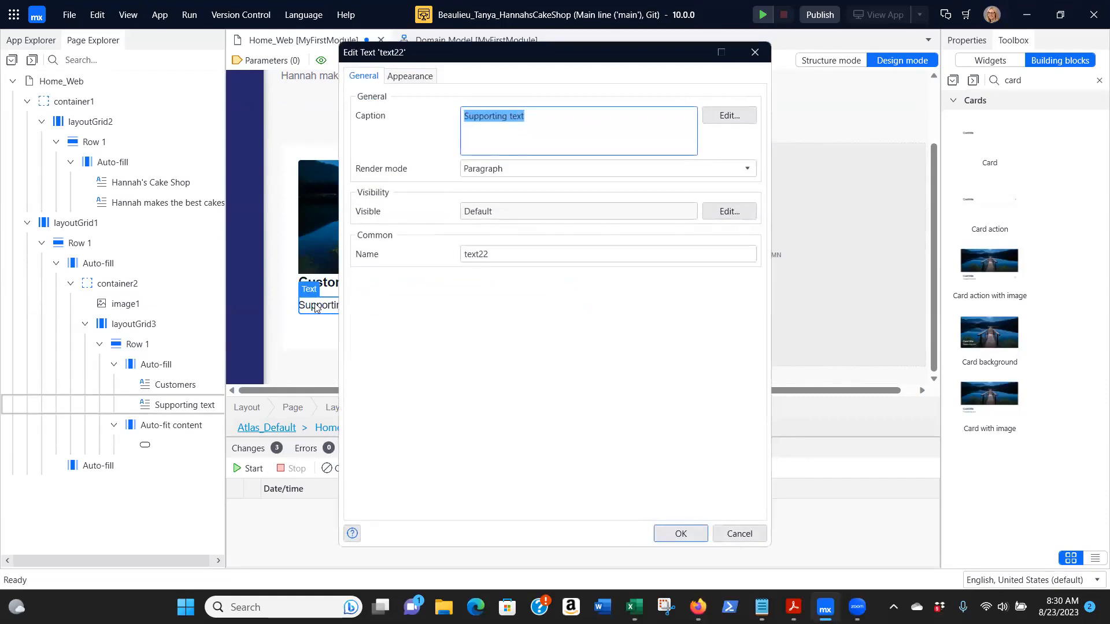
{"action": "type", "text": "A list"}
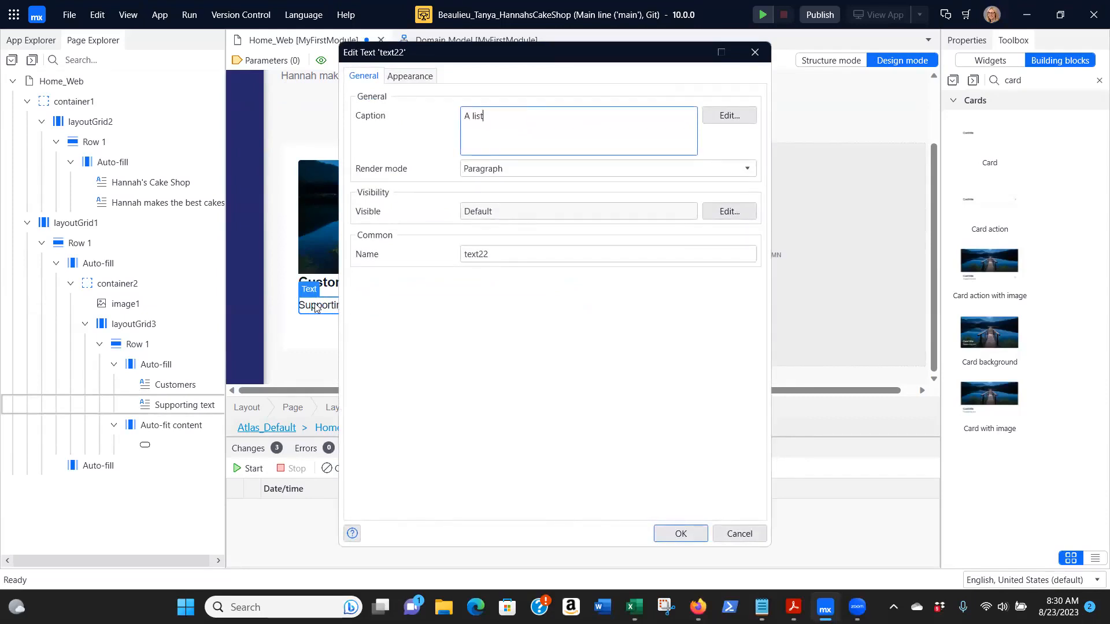
{"action": "type", "text": " of customers"}
{"action": "left_click", "coordinate": [679, 534]}
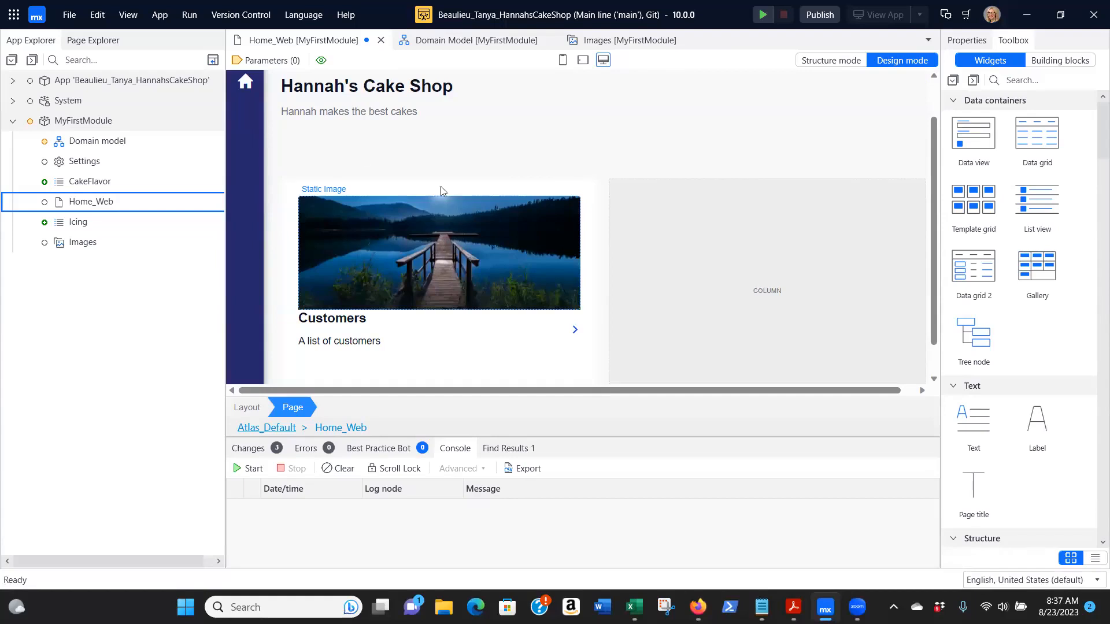
Add the avatar-gbc7ccbcda_1920, cake-g51df84c89_1920 and shopping-cart-ge207f2fa1_1280 files to the MyFirstModule Images collection
{"action": "left_click", "coordinate": [79, 244]}
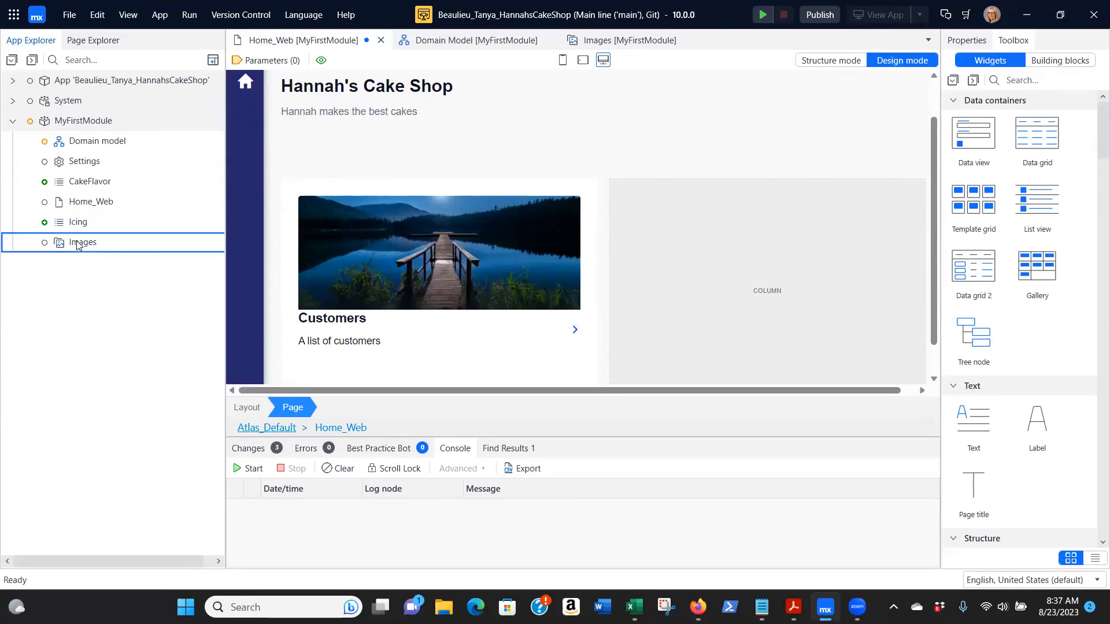
{"action": "double_click", "coordinate": [79, 243]}
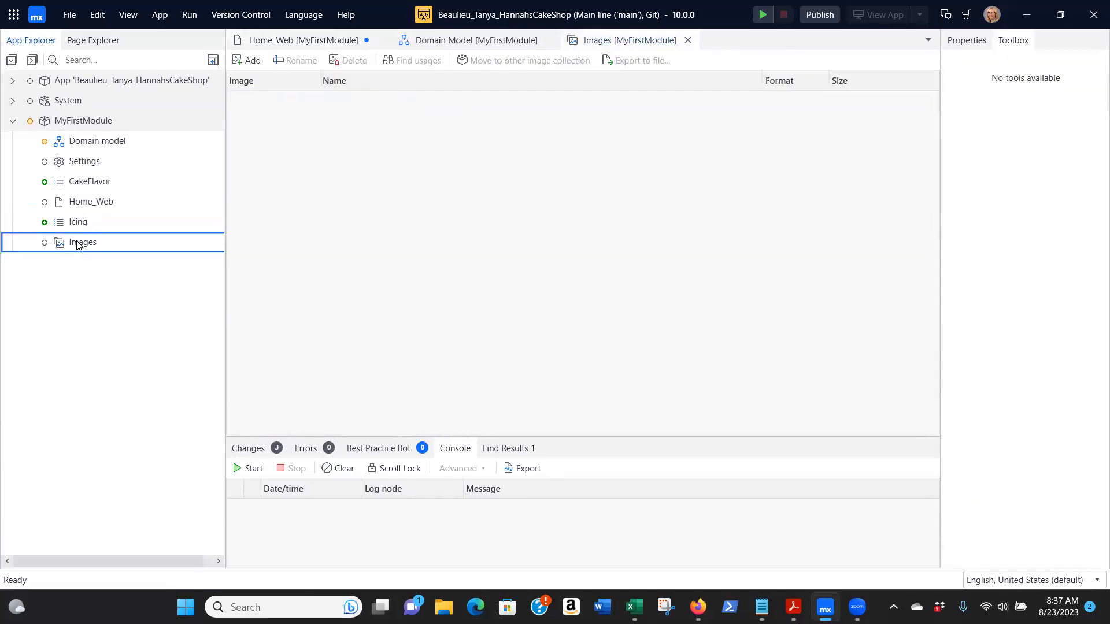
{"action": "left_click", "coordinate": [249, 59]}
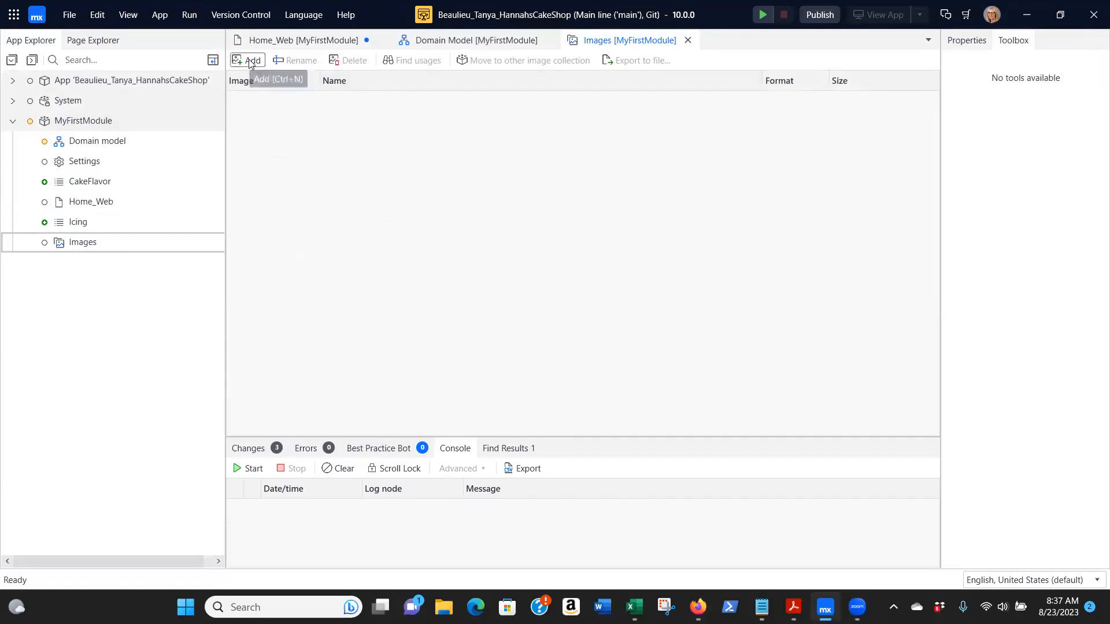
{"action": "left_click", "coordinate": [235, 141]}
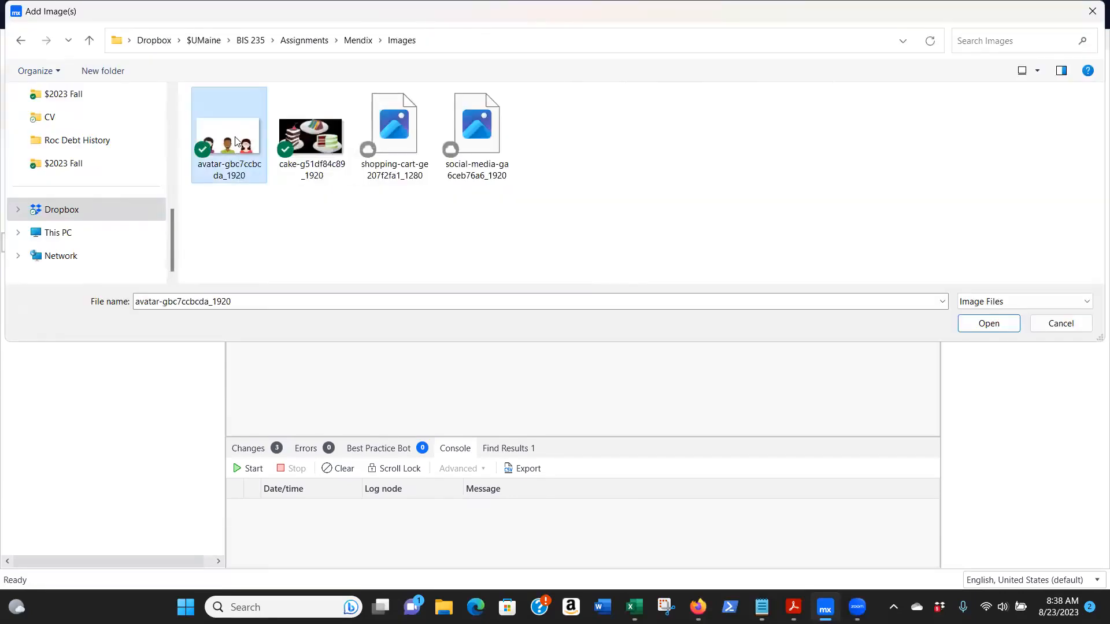
{"action": "left_click", "coordinate": [314, 141], "text": "ctrl"}
{"action": "left_click", "coordinate": [398, 123], "text": "ctrl"}
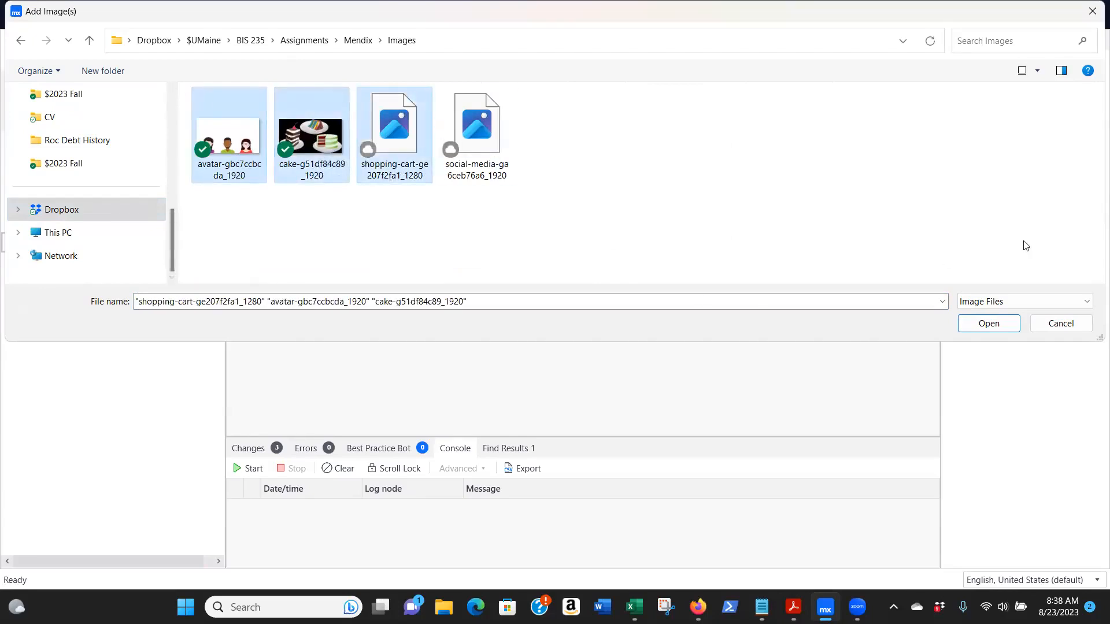
{"action": "left_click", "coordinate": [988, 324]}
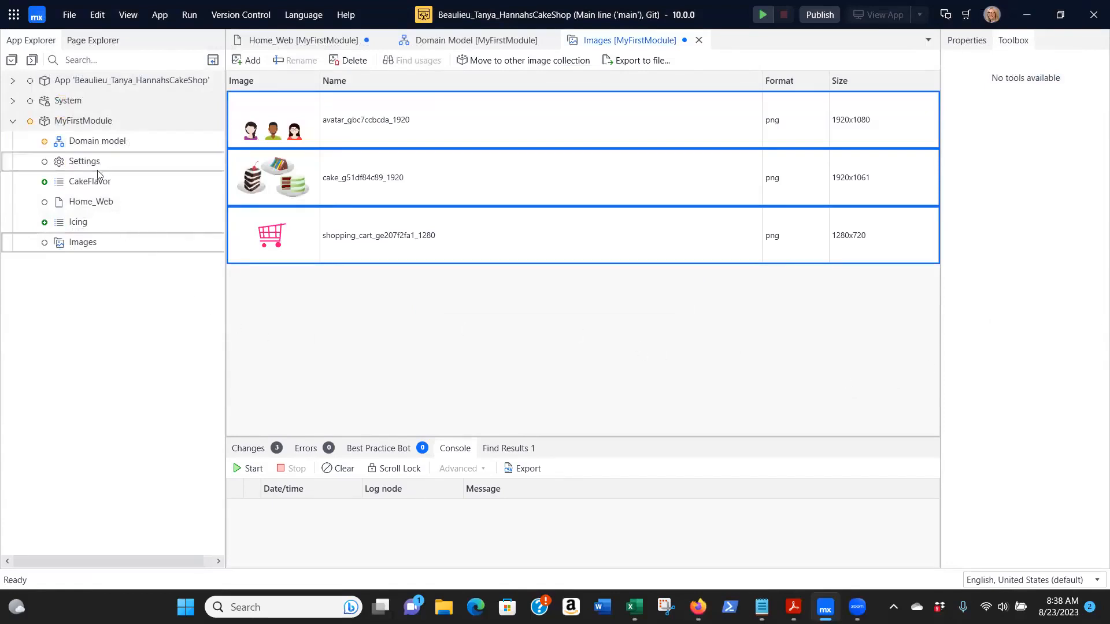
On the Home_Web page, replace the Customers card's picture with avatar_gbc7ccbcda_1920 from the MyFirstModule Images collection
{"action": "left_click", "coordinate": [75, 203]}
{"action": "double_click", "coordinate": [75, 203]}
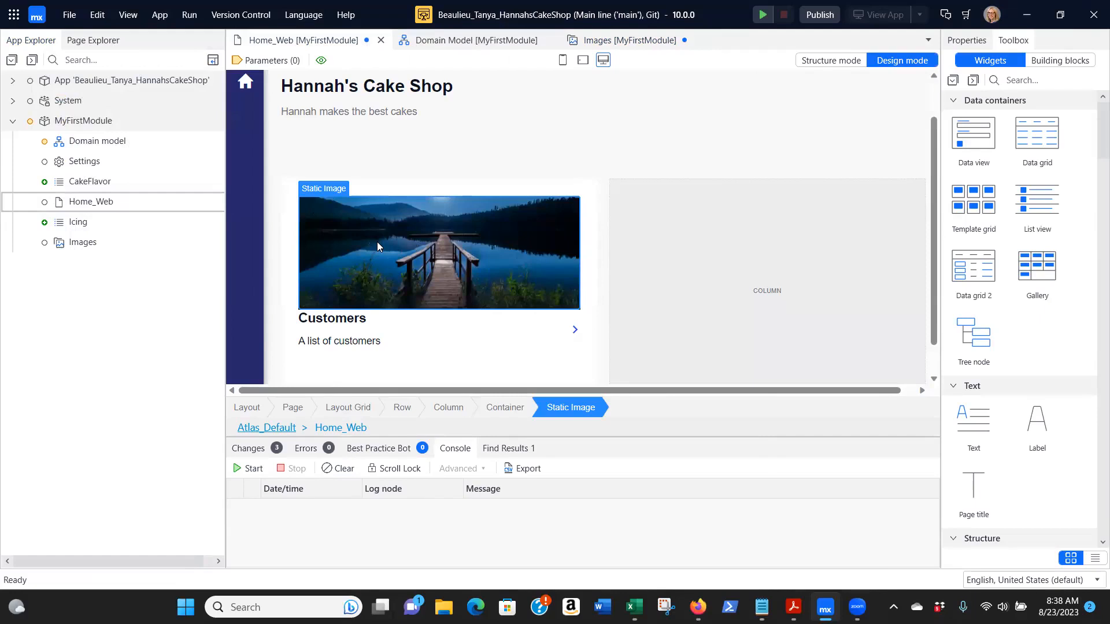
{"action": "double_click", "coordinate": [378, 243]}
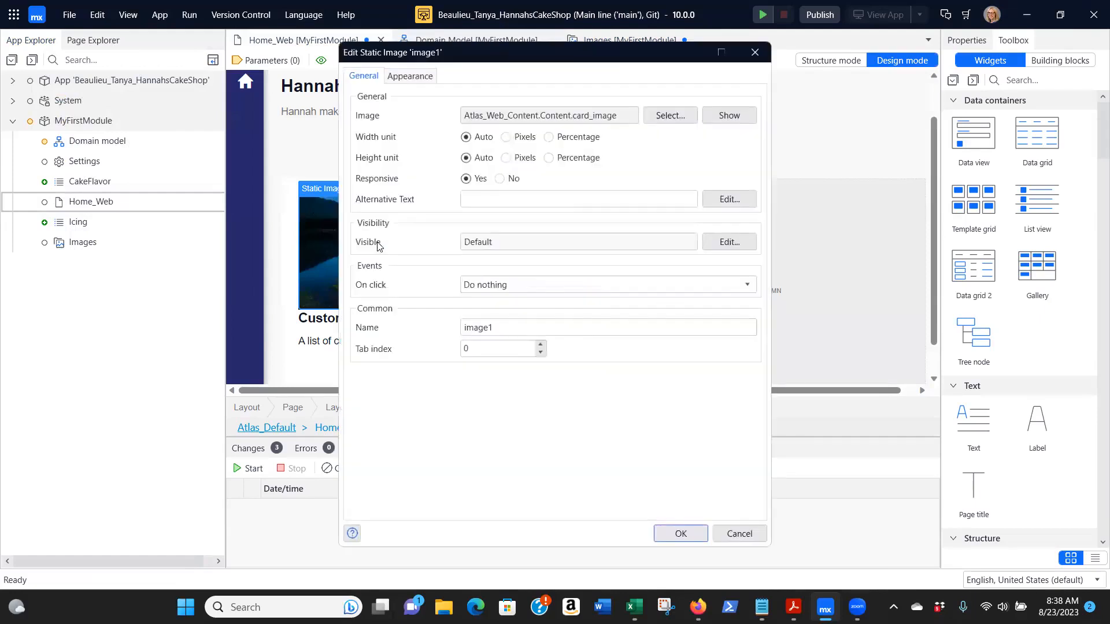
{"action": "left_click", "coordinate": [670, 116]}
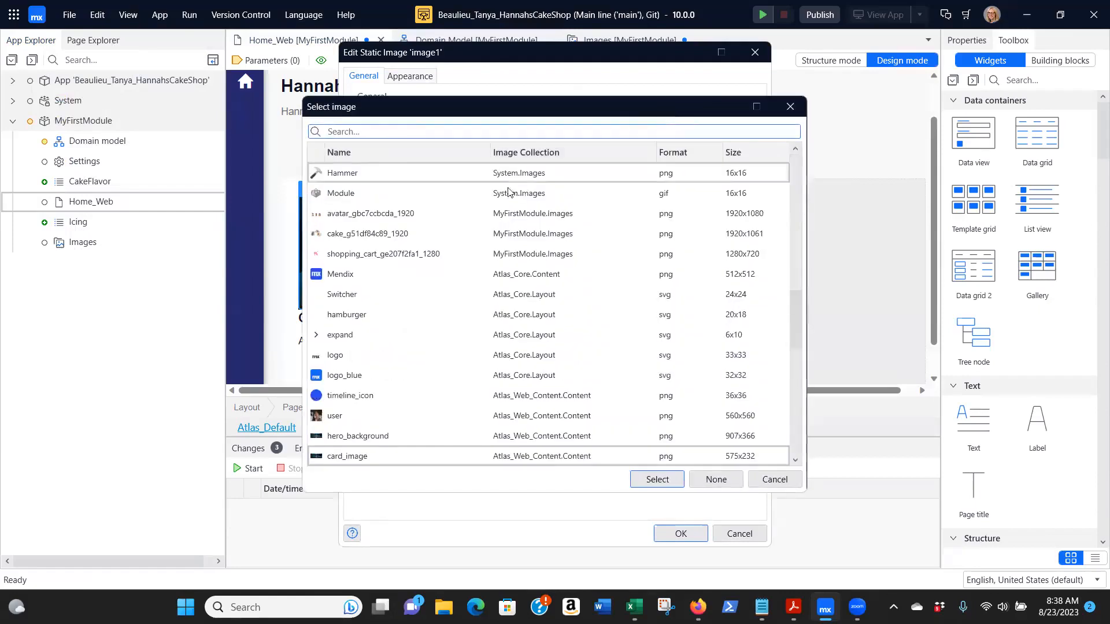
{"action": "left_click", "coordinate": [346, 215]}
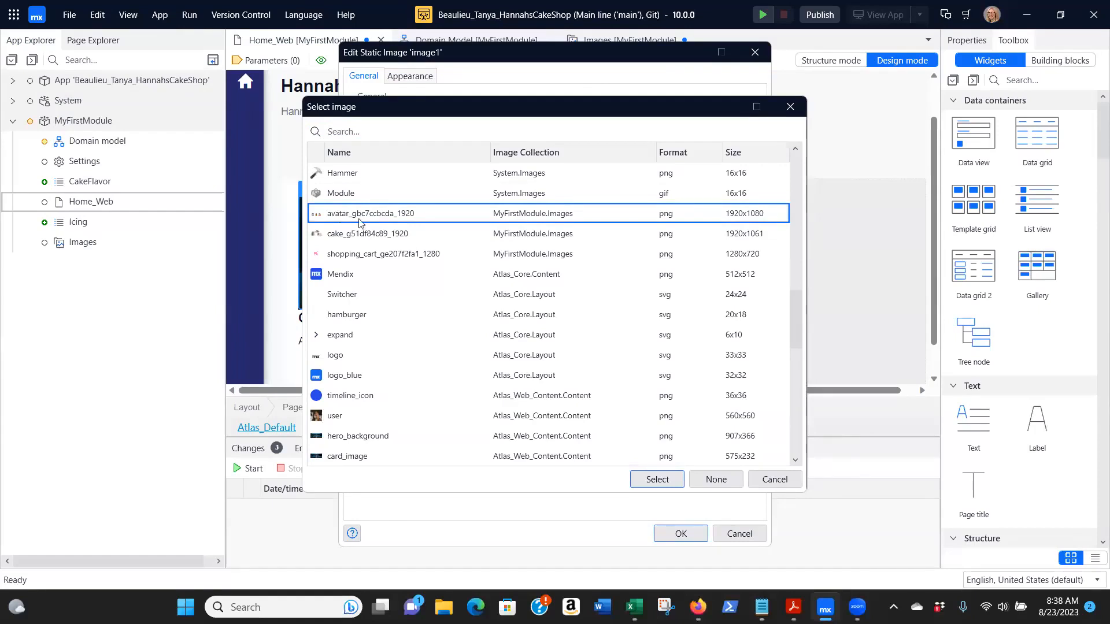
{"action": "left_click", "coordinate": [651, 482]}
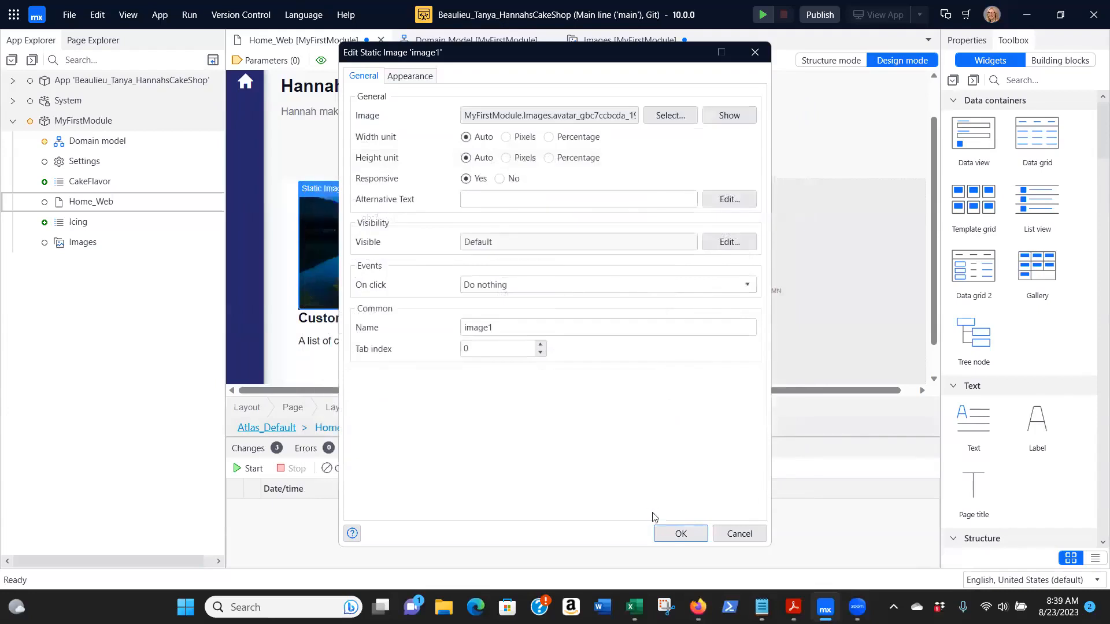
{"action": "left_click", "coordinate": [675, 536]}
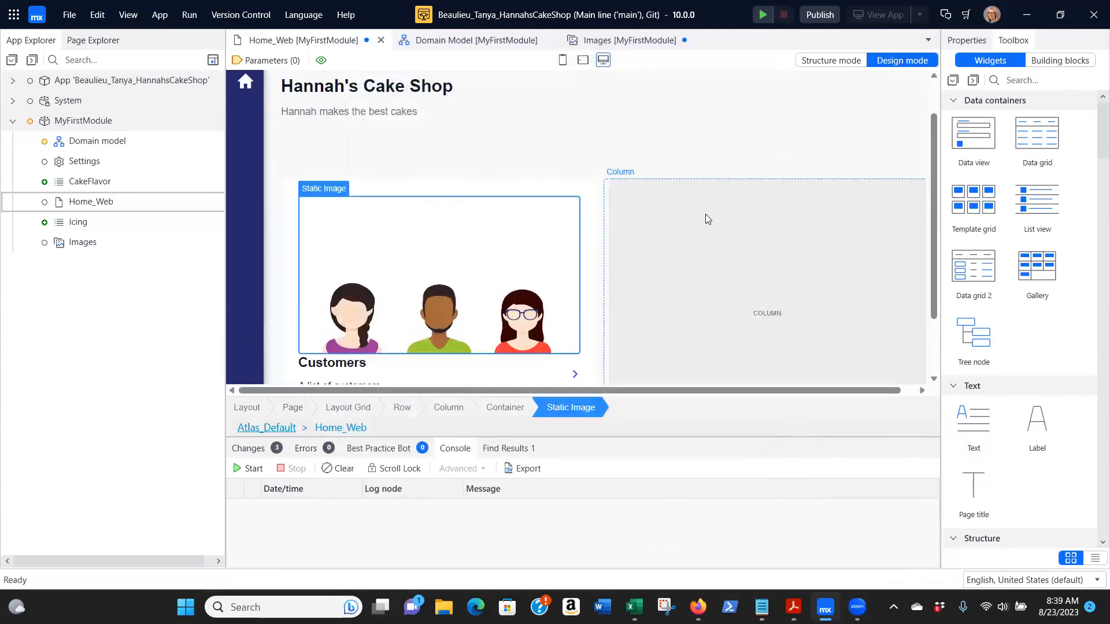
Search the building blocks for "card" and place a "Card action with image" block in the empty column beside the Customers card
{"action": "scroll", "coordinate": [682, 111], "scroll_direction": "down", "scroll_amount": 1}
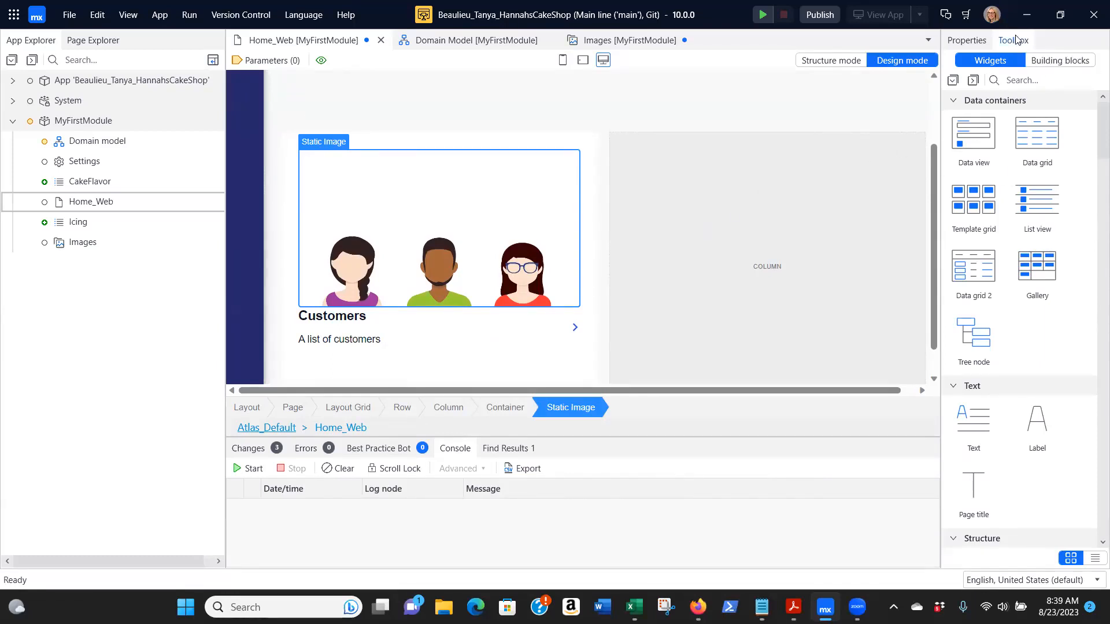
{"action": "left_click", "coordinate": [1056, 60]}
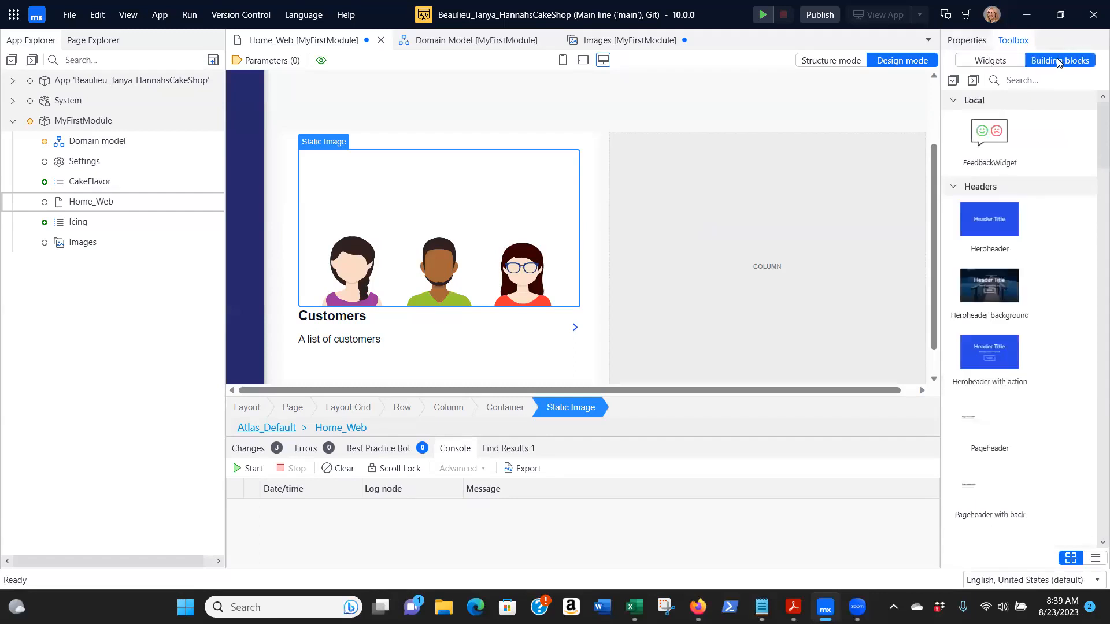
{"action": "left_click", "coordinate": [1032, 82]}
{"action": "type", "text": "card"}
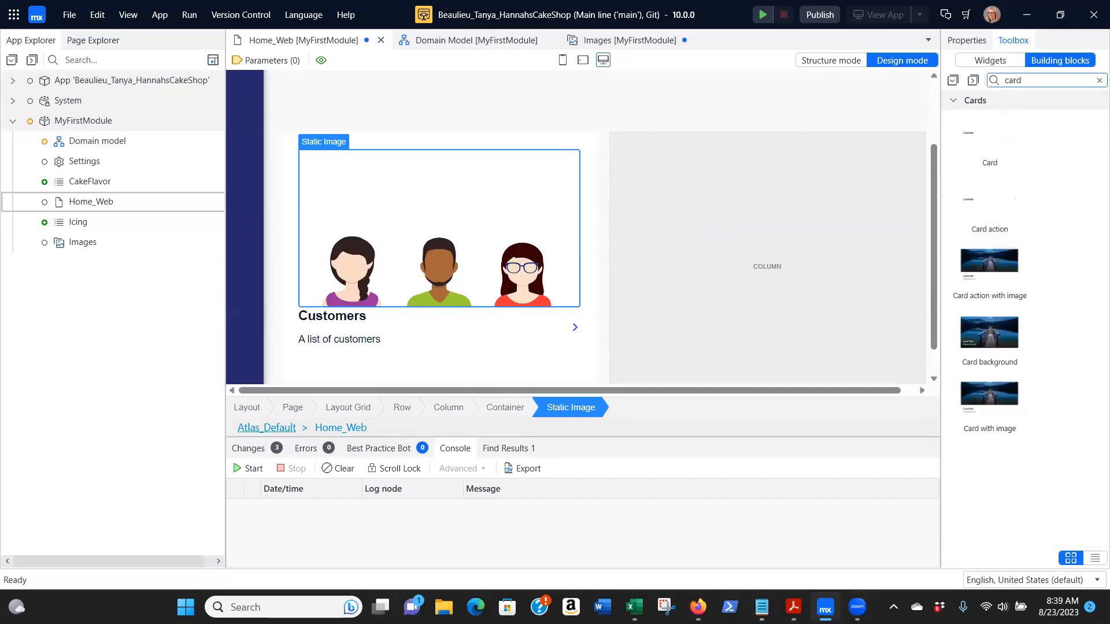
{"action": "left_click_drag", "start_coordinate": [1015, 279], "coordinate": [852, 196]}
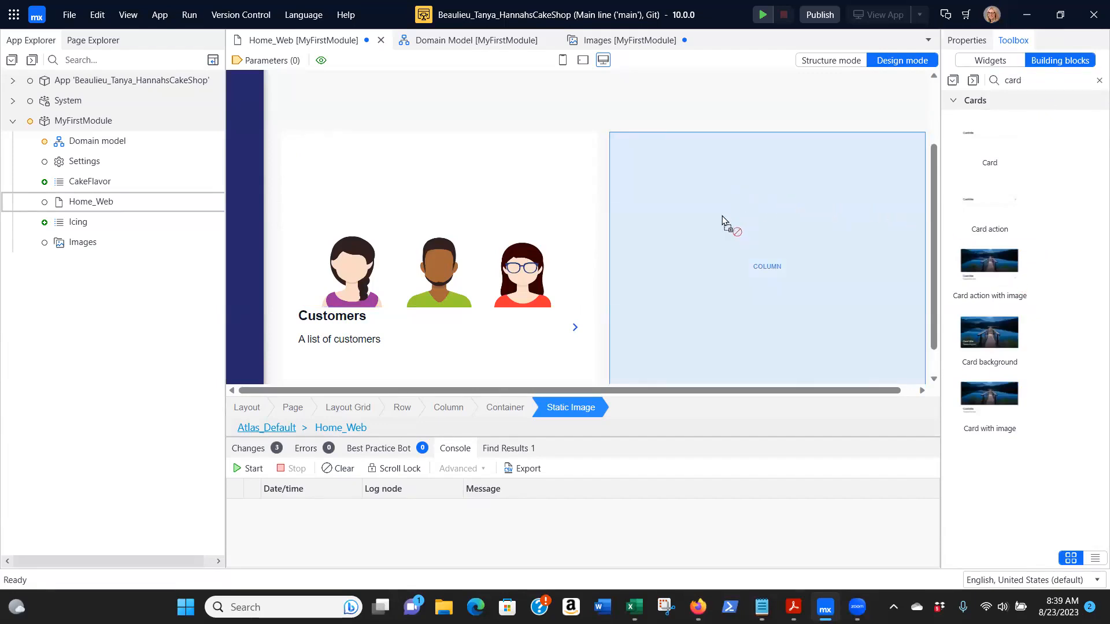
{"action": "left_click_drag", "start_coordinate": [723, 216], "coordinate": [722, 216]}
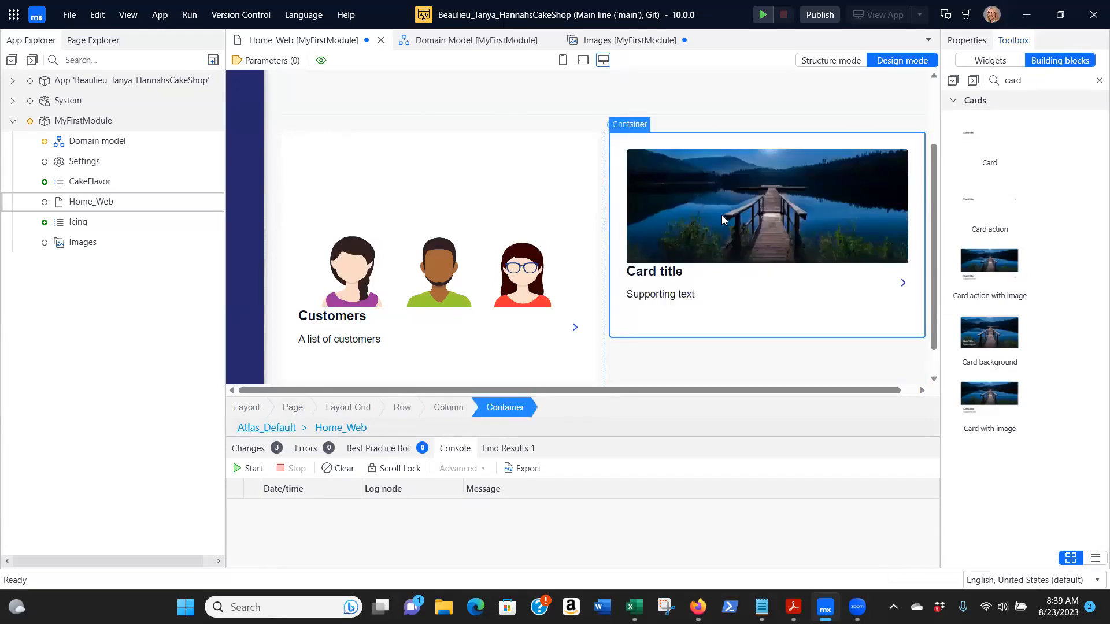
Set the new card's title caption to "Products"
{"action": "double_click", "coordinate": [652, 273]}
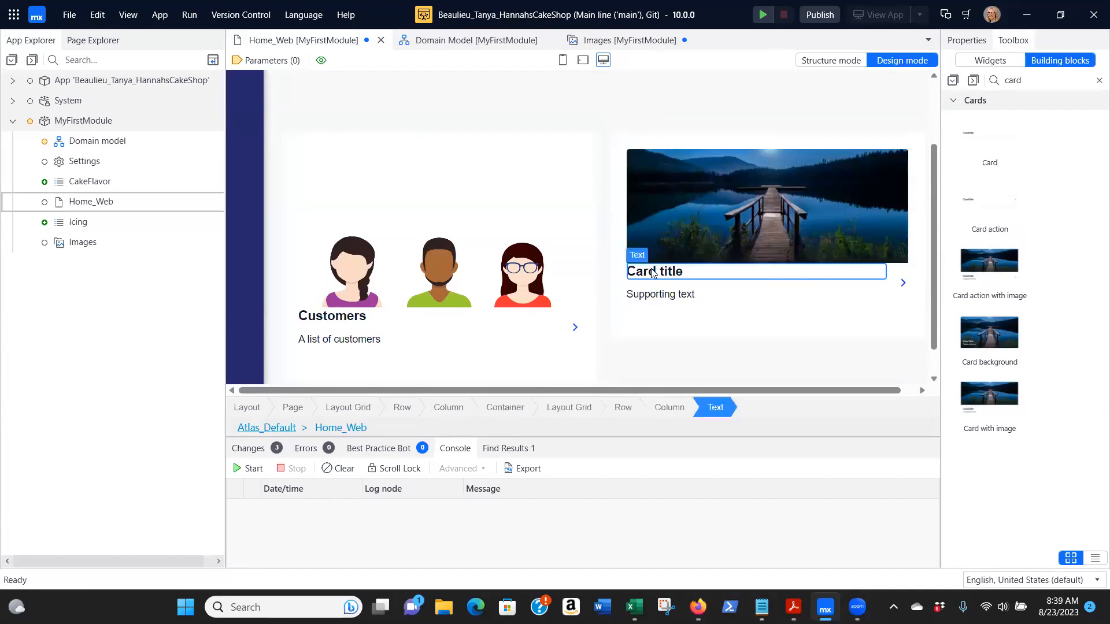
{"action": "type", "text": "Product"}
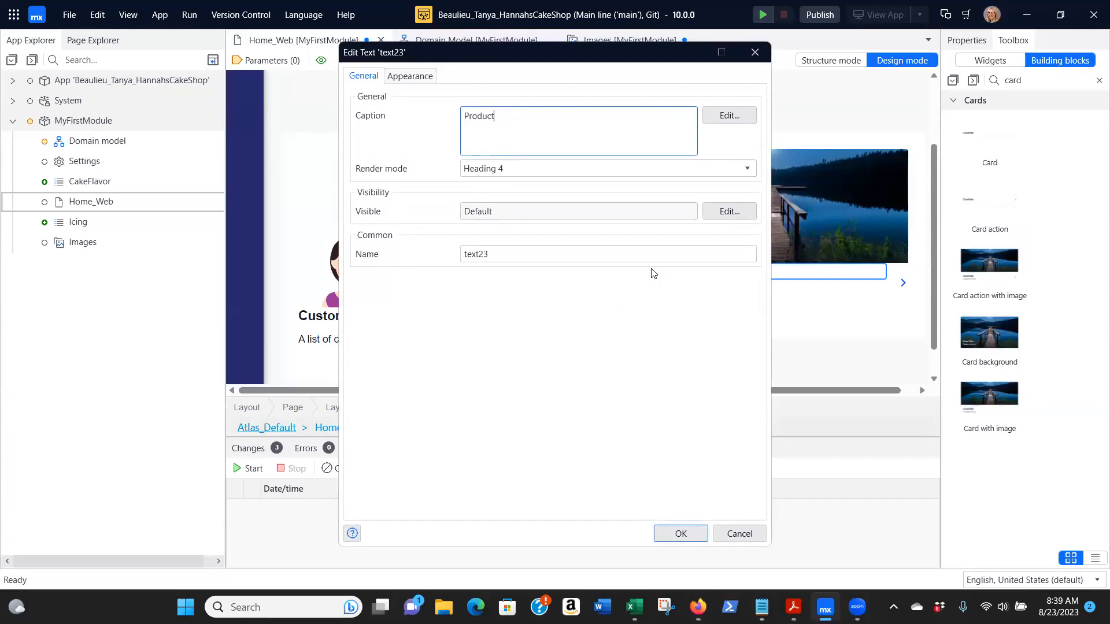
{"action": "type", "text": "s"}
{"action": "left_click", "coordinate": [681, 532]}
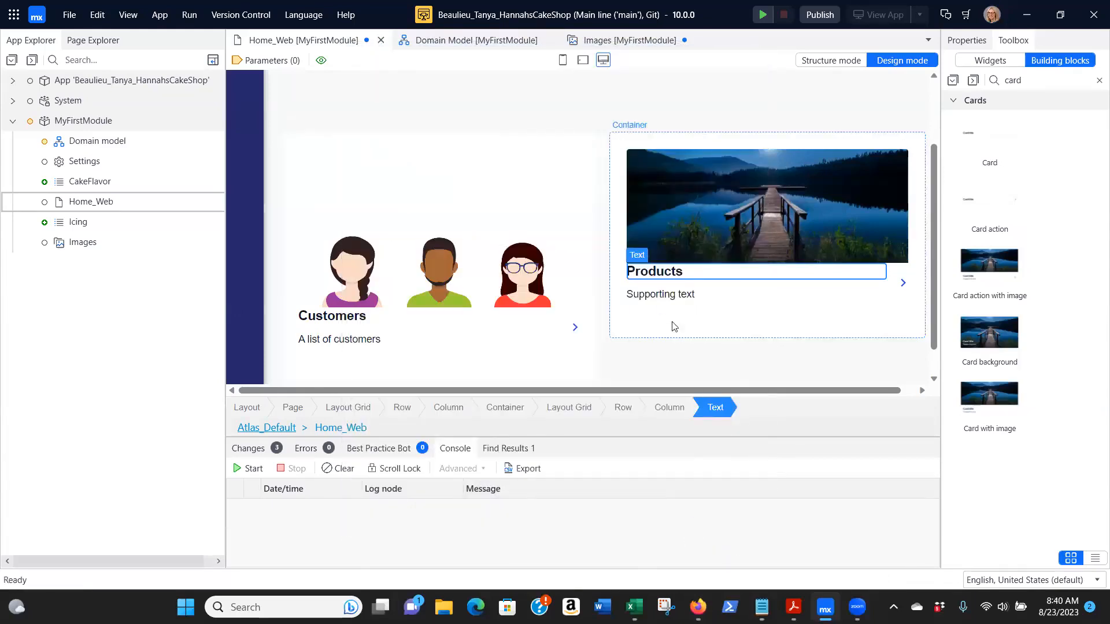
Set the Products card's supporting text to "A list of products", without a closing period
{"action": "left_click", "coordinate": [659, 299]}
{"action": "double_click", "coordinate": [660, 299]}
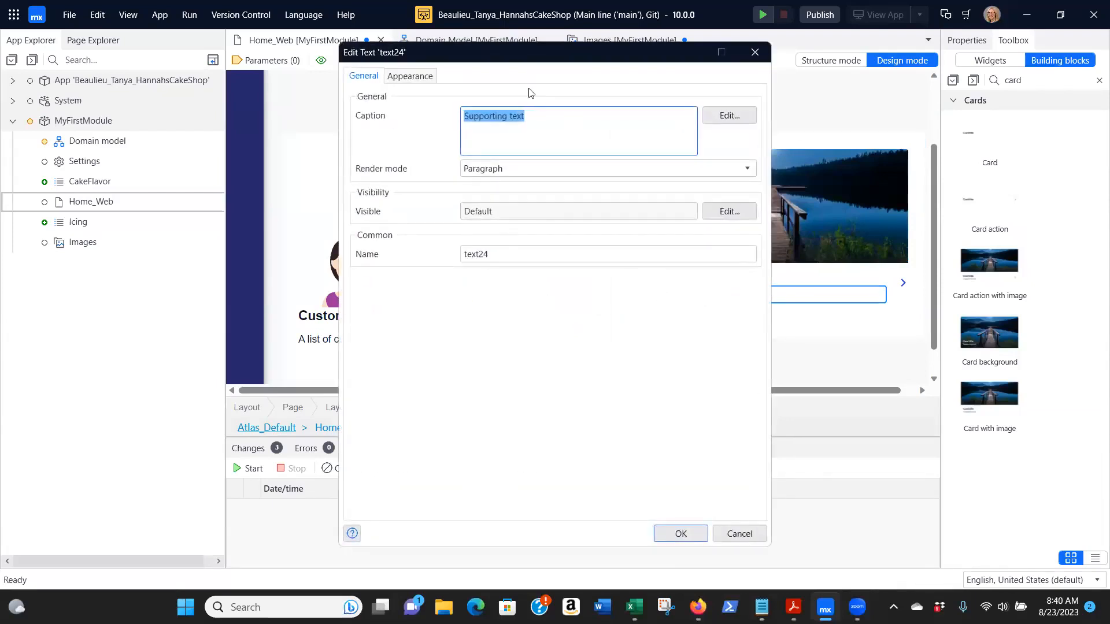
{"action": "type", "text": "A list of products."}
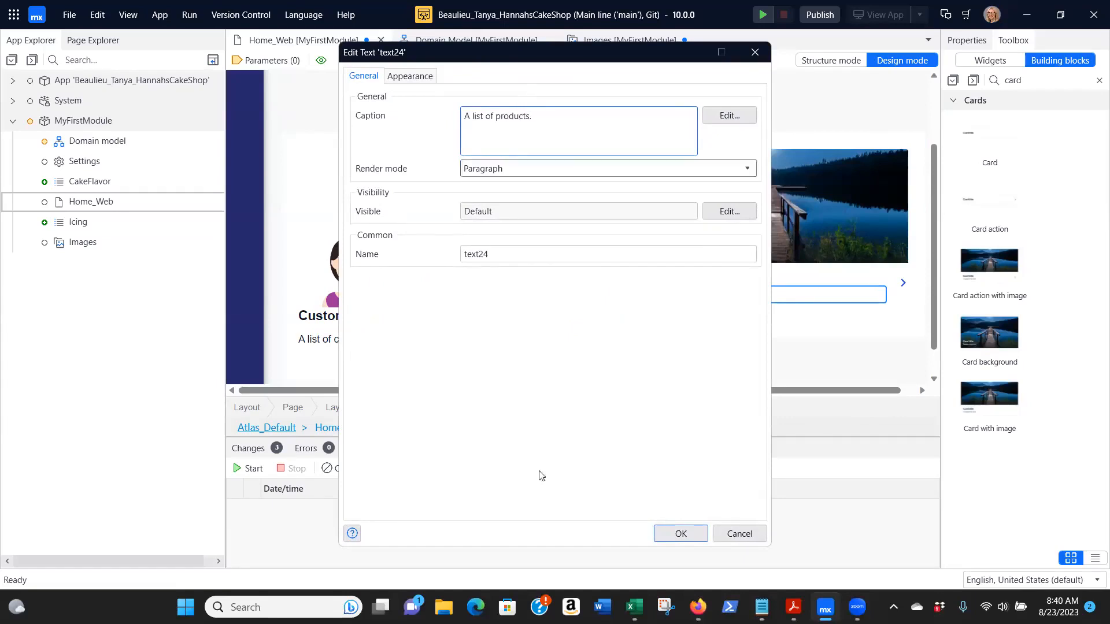
{"action": "left_click", "coordinate": [683, 533]}
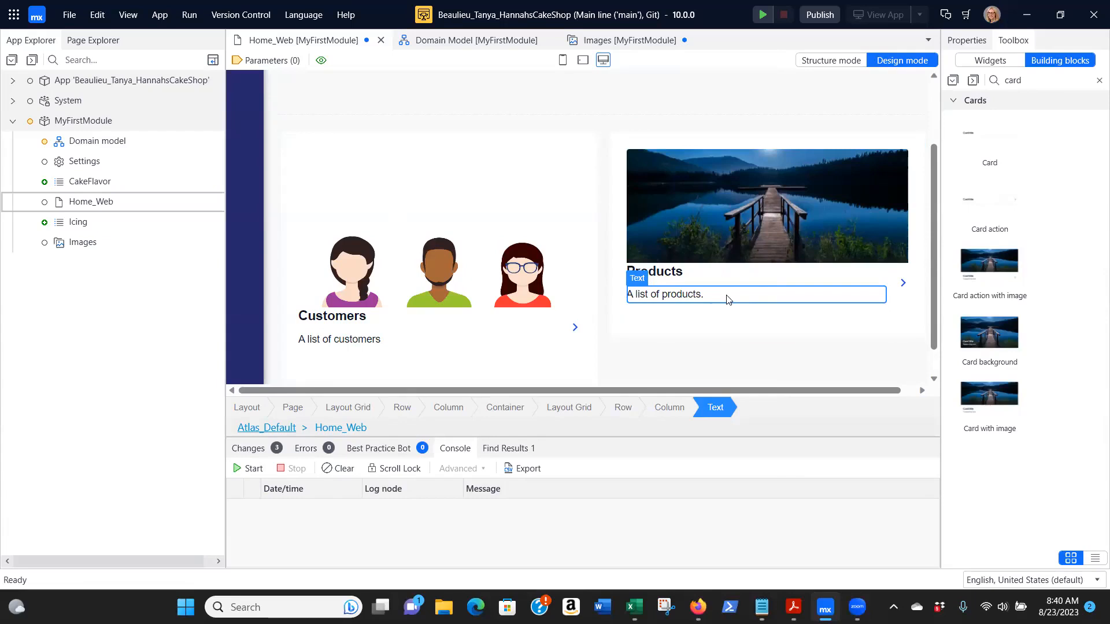
{"action": "double_click", "coordinate": [727, 299]}
{"action": "left_click", "coordinate": [589, 117]}
{"action": "key", "text": "BackSpace"}
{"action": "left_click", "coordinate": [670, 536]}
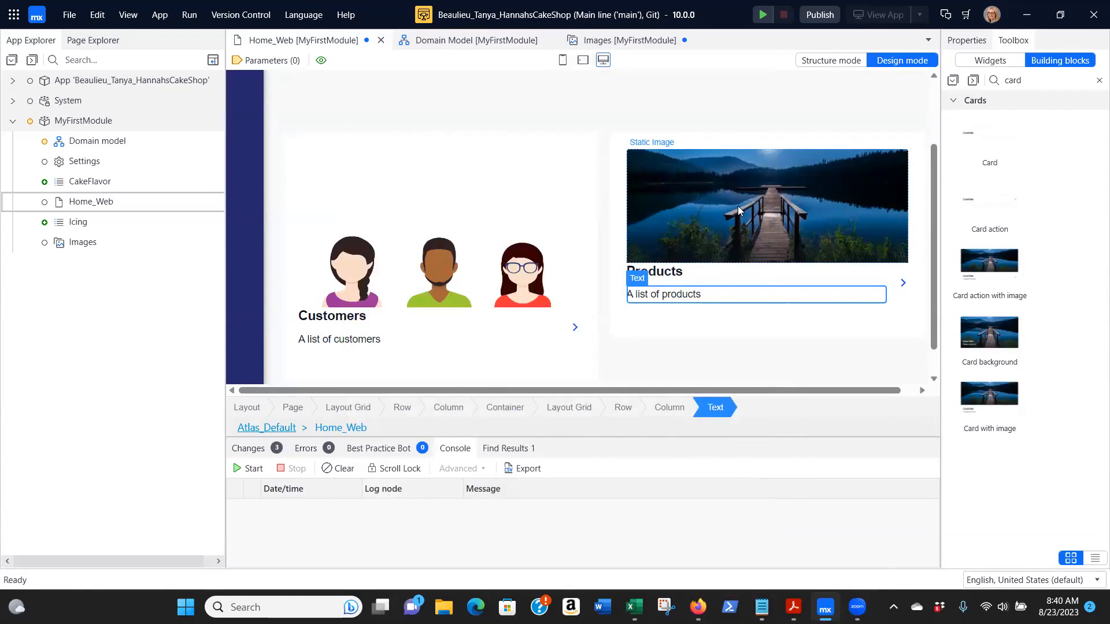
Replace the Products card's picture with cake_g51df84c89_1920 from the MyFirstModule Images collection
{"action": "double_click", "coordinate": [738, 206]}
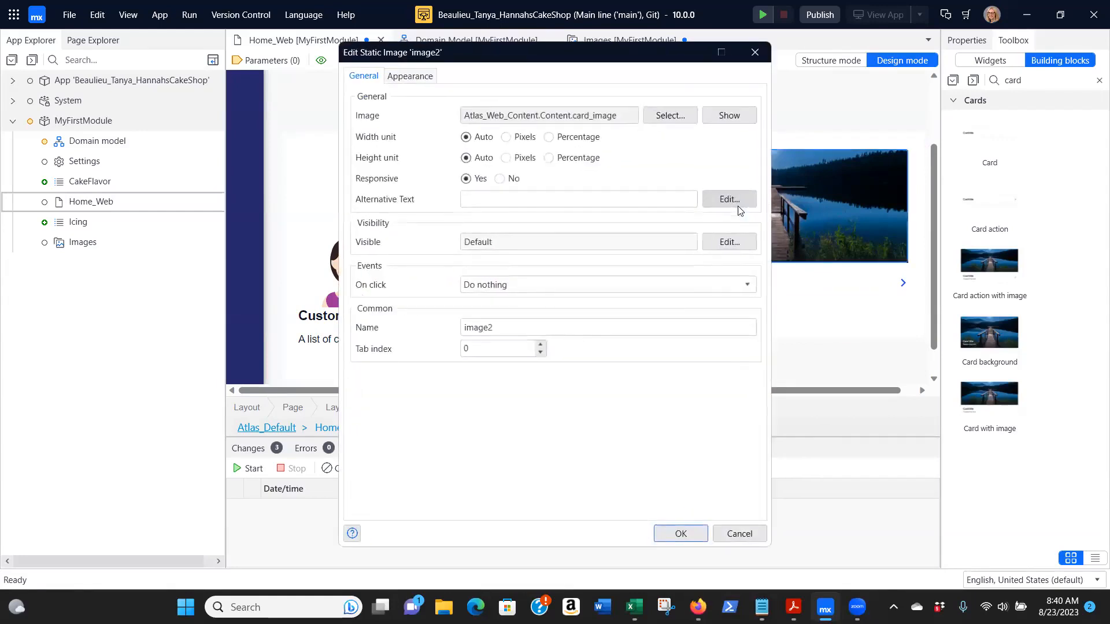
{"action": "left_click", "coordinate": [666, 116]}
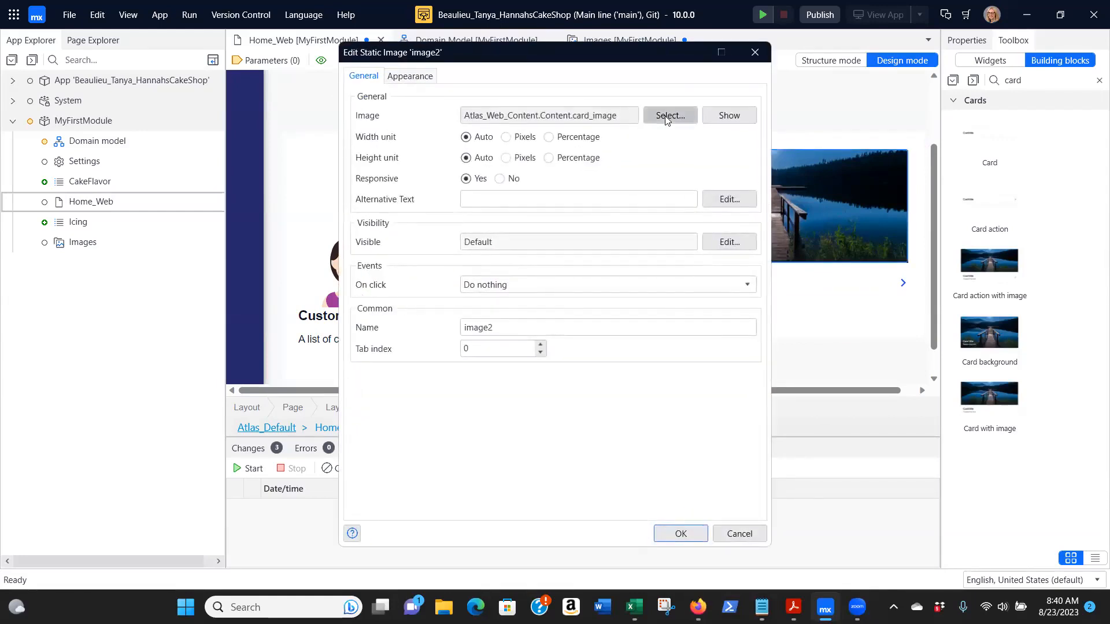
{"action": "left_click", "coordinate": [348, 238]}
{"action": "left_click", "coordinate": [650, 485]}
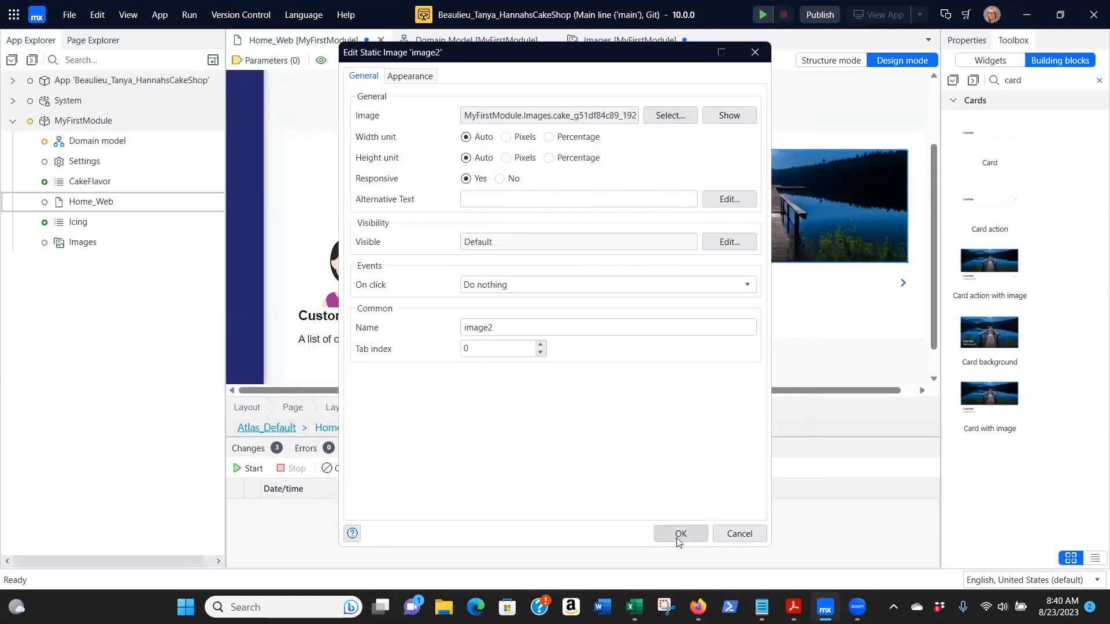
{"action": "left_click", "coordinate": [679, 533]}
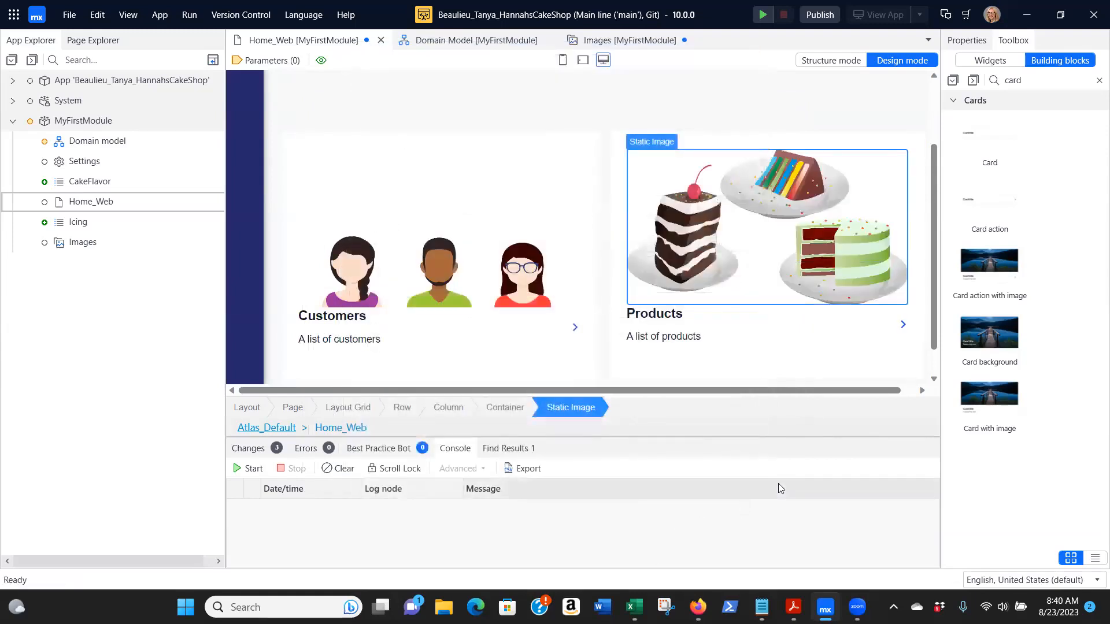
Save all open documents and run the app locally
{"action": "left_click", "coordinate": [732, 77]}
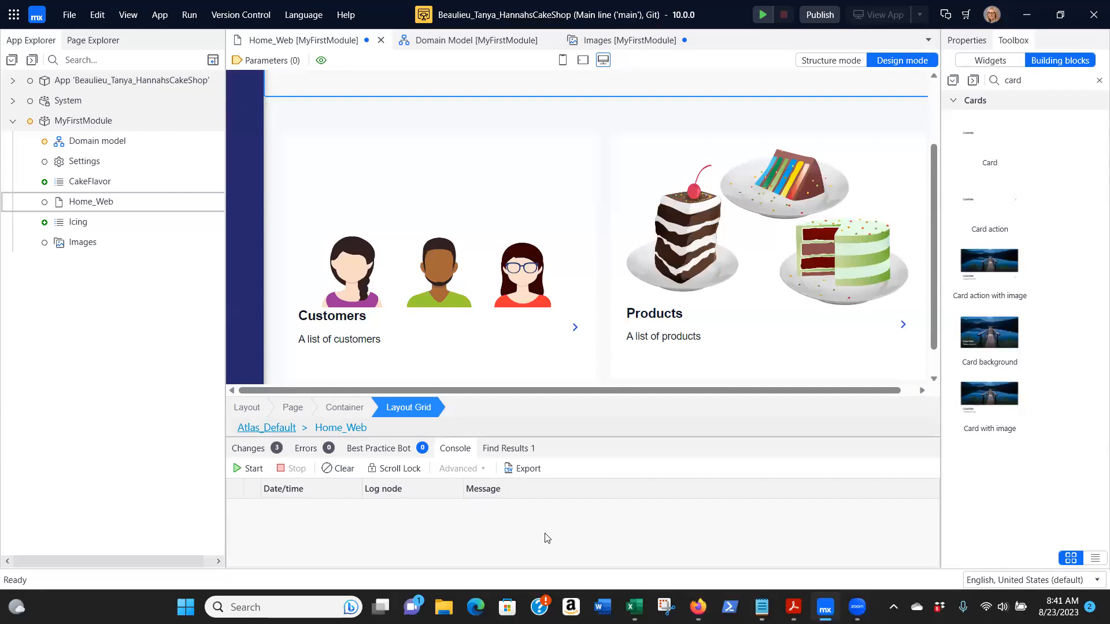
{"action": "left_click", "coordinate": [68, 16]}
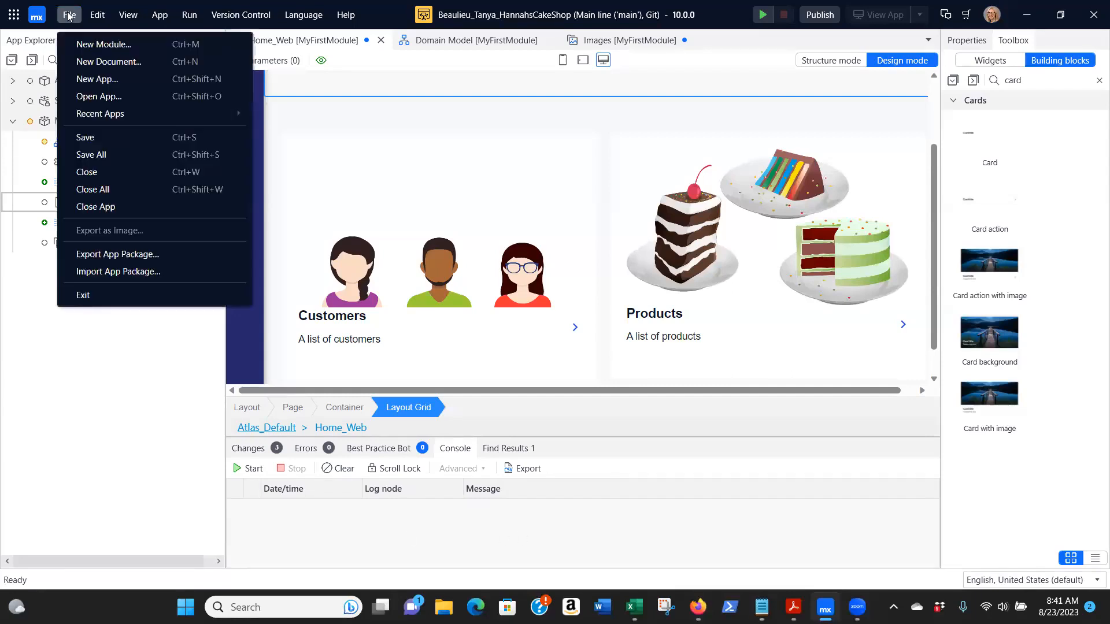
{"action": "left_click", "coordinate": [85, 155]}
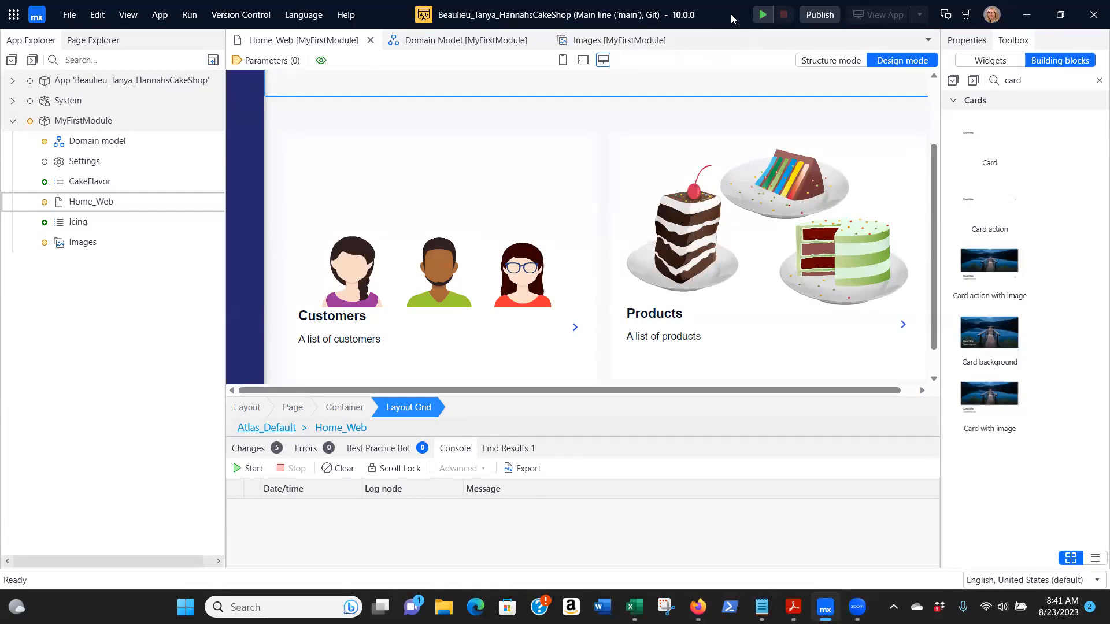
{"action": "left_click", "coordinate": [764, 18]}
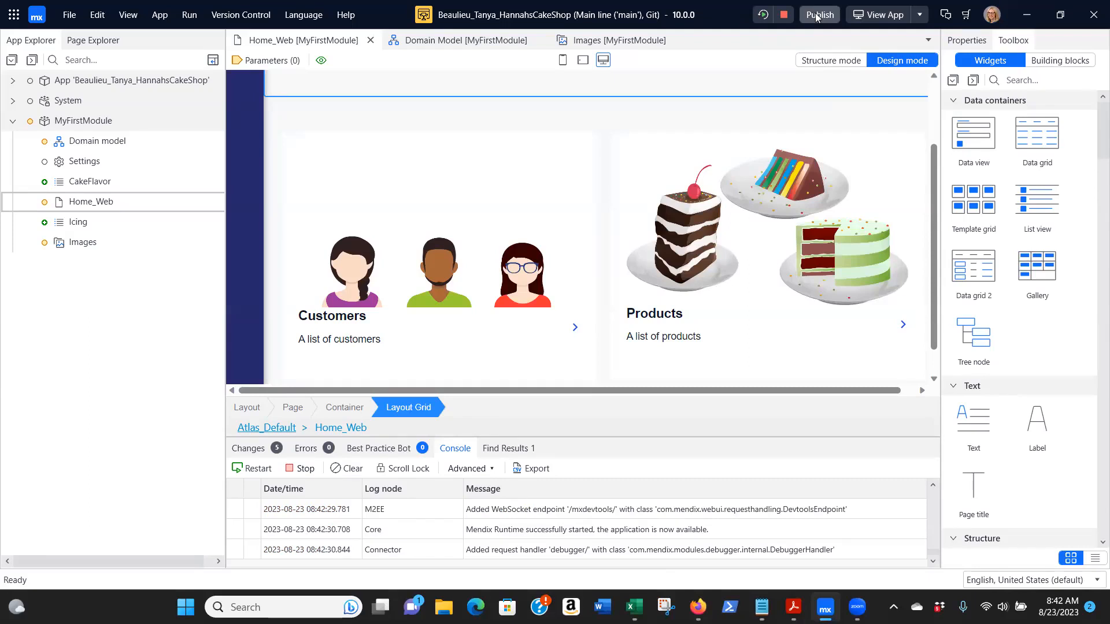
View the running app in the browser, examine the home page's heading and both cards, and return to Mendix Studio Pro
{"action": "left_click", "coordinate": [883, 17]}
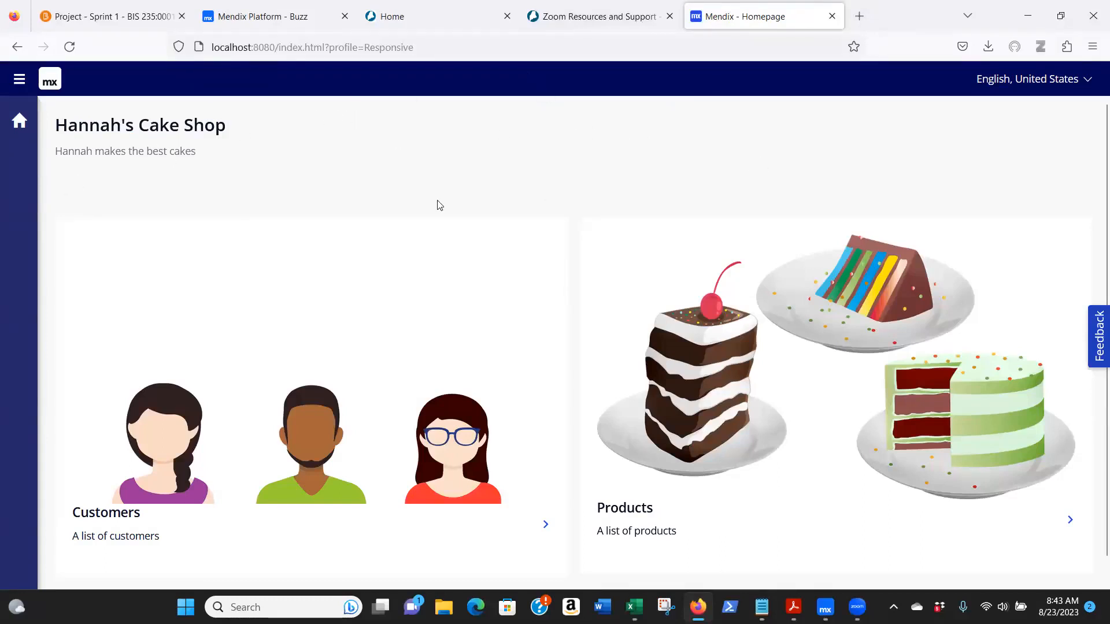
{"action": "scroll", "coordinate": [439, 205], "scroll_direction": "down", "scroll_amount": 1}
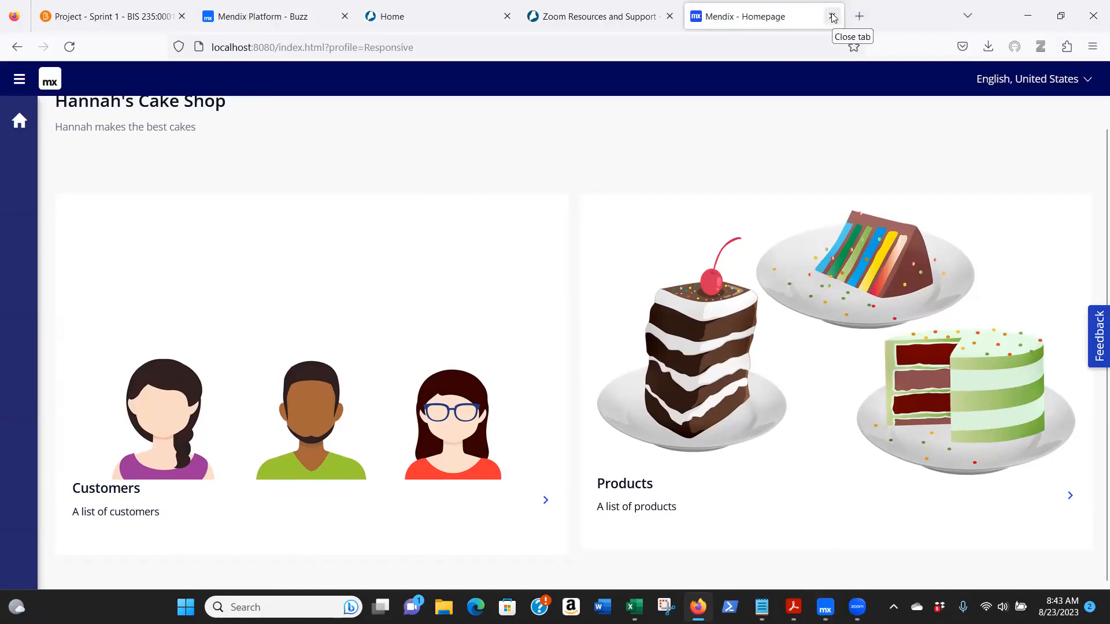
{"action": "scroll", "coordinate": [636, 81], "scroll_direction": "up", "scroll_amount": 1}
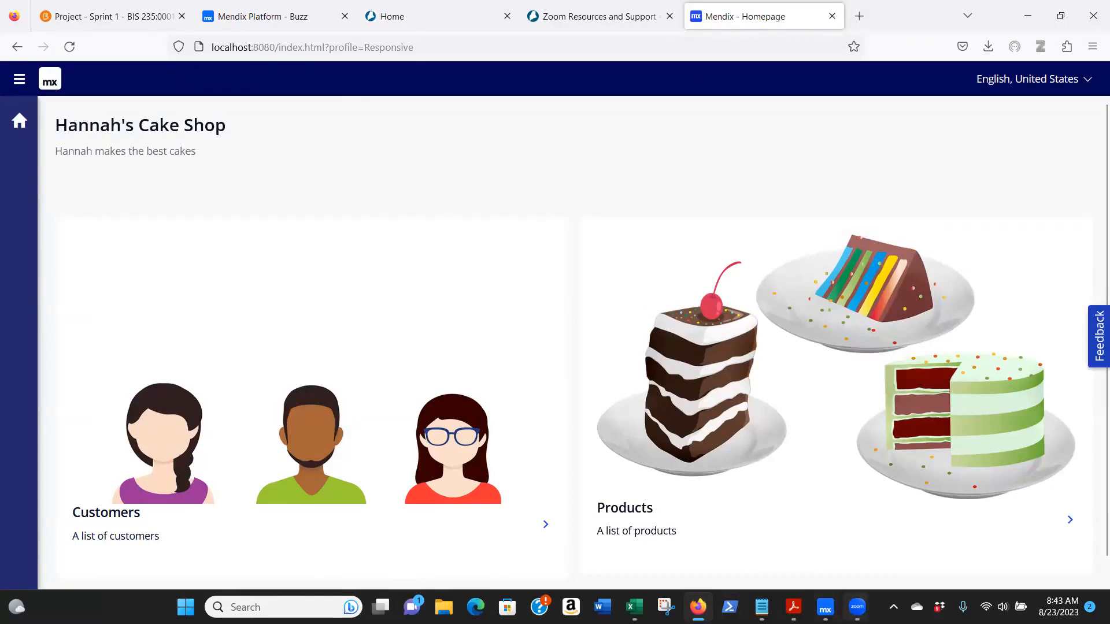
{"action": "left_click", "coordinate": [825, 607]}
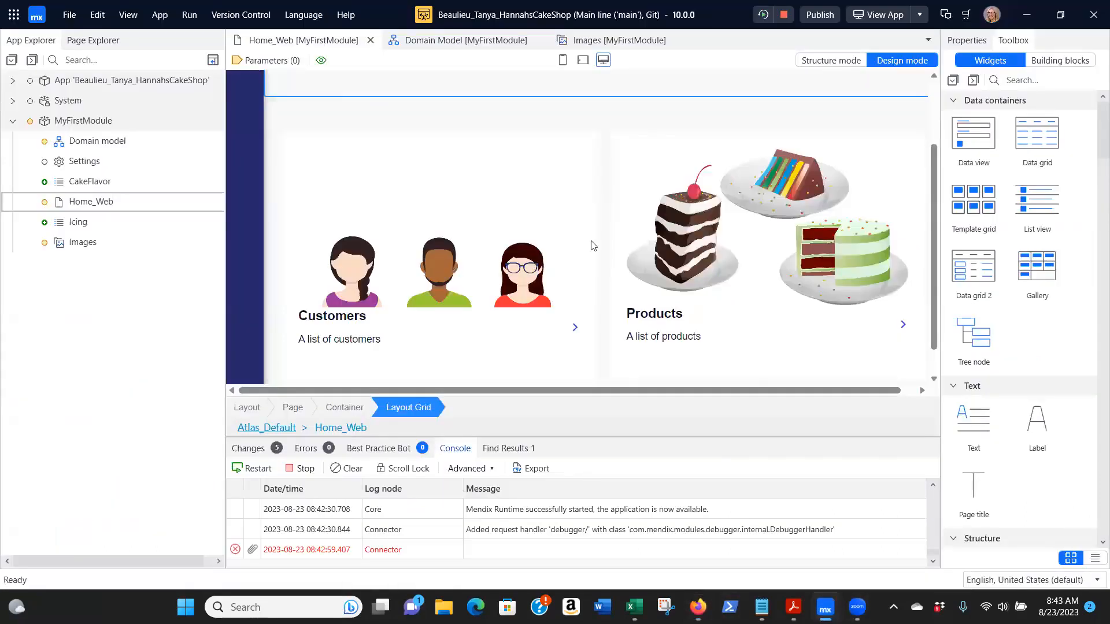